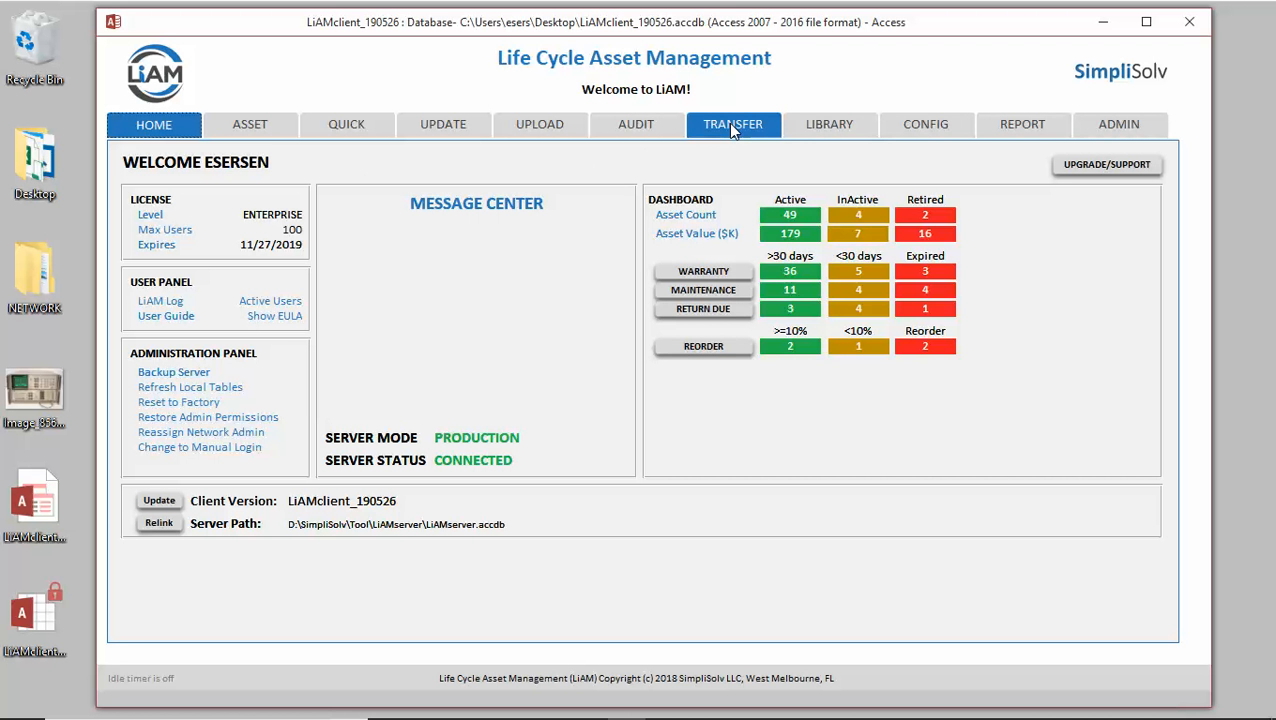
Switch to the TRANSFER page, which lists transfer X1000002 from APT001 to APT002.
left_click(728, 134)
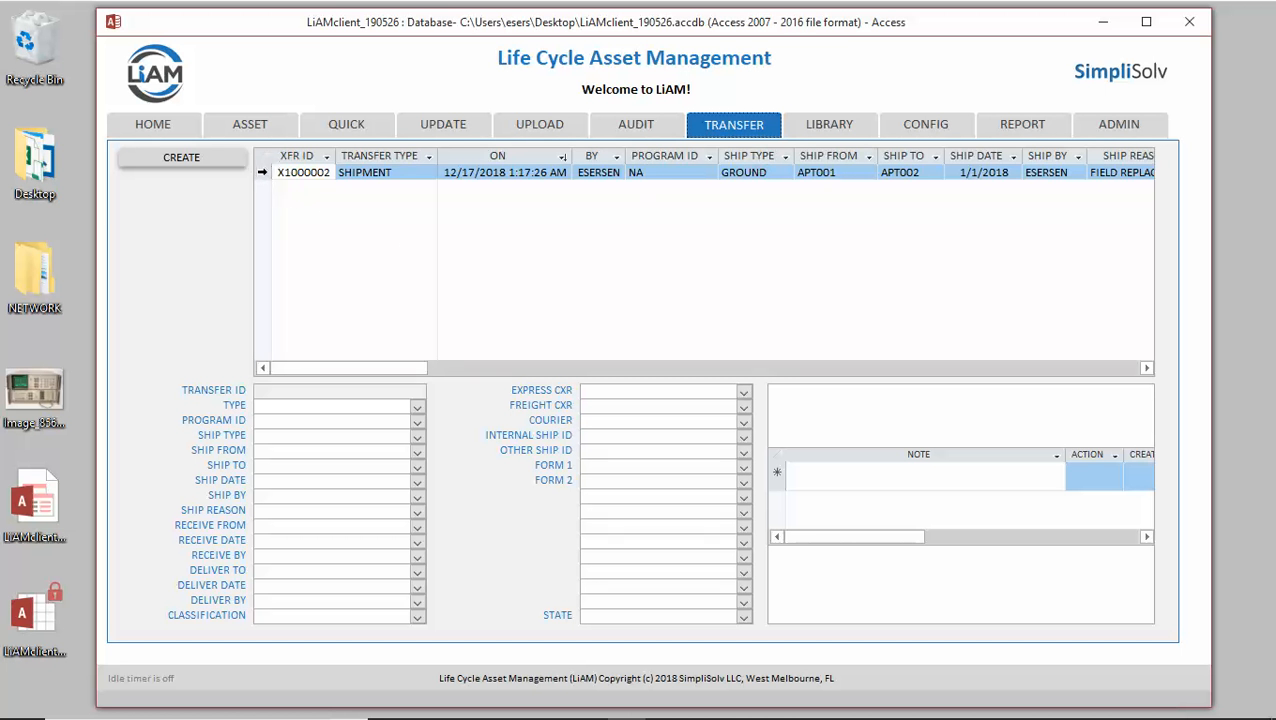
Load transfer X1000002, showing receive date 1/8/2018, deliver date 1/10/2018 and state ACTIVE.
left_click(263, 172)
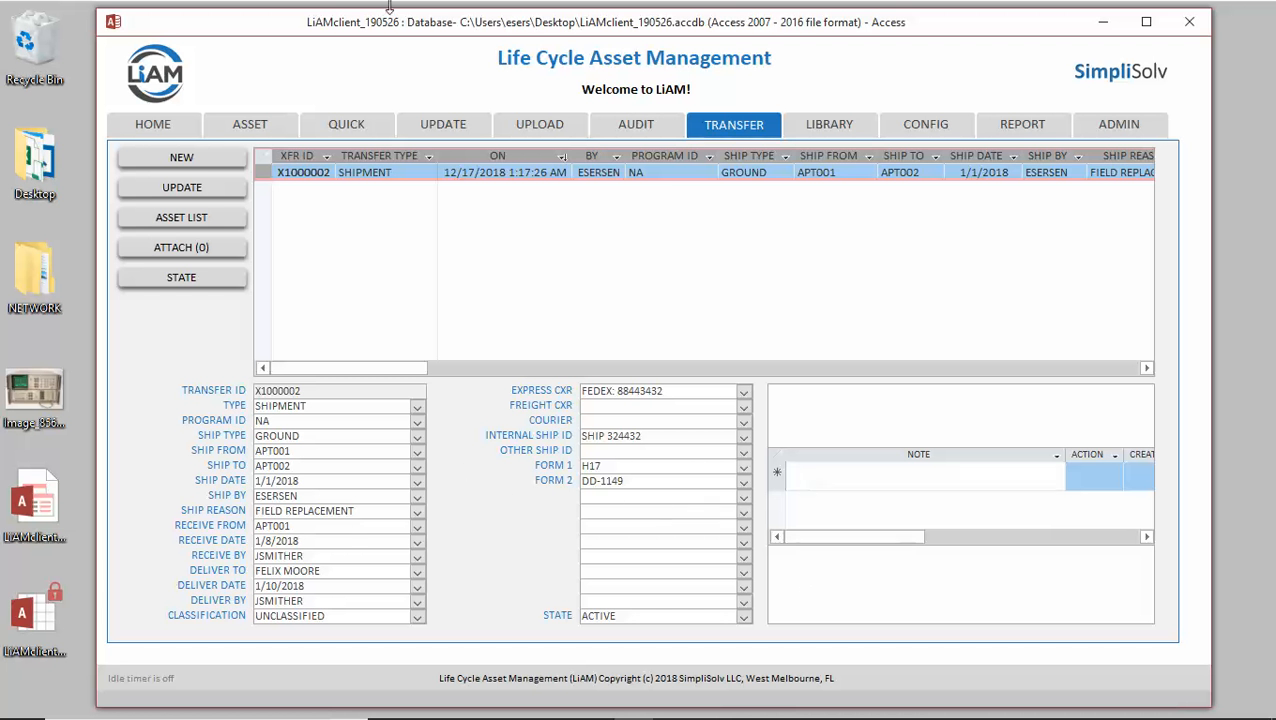
Open the asset list for X1000002 and set the crate ID to CRATE 02.
left_click(177, 217)
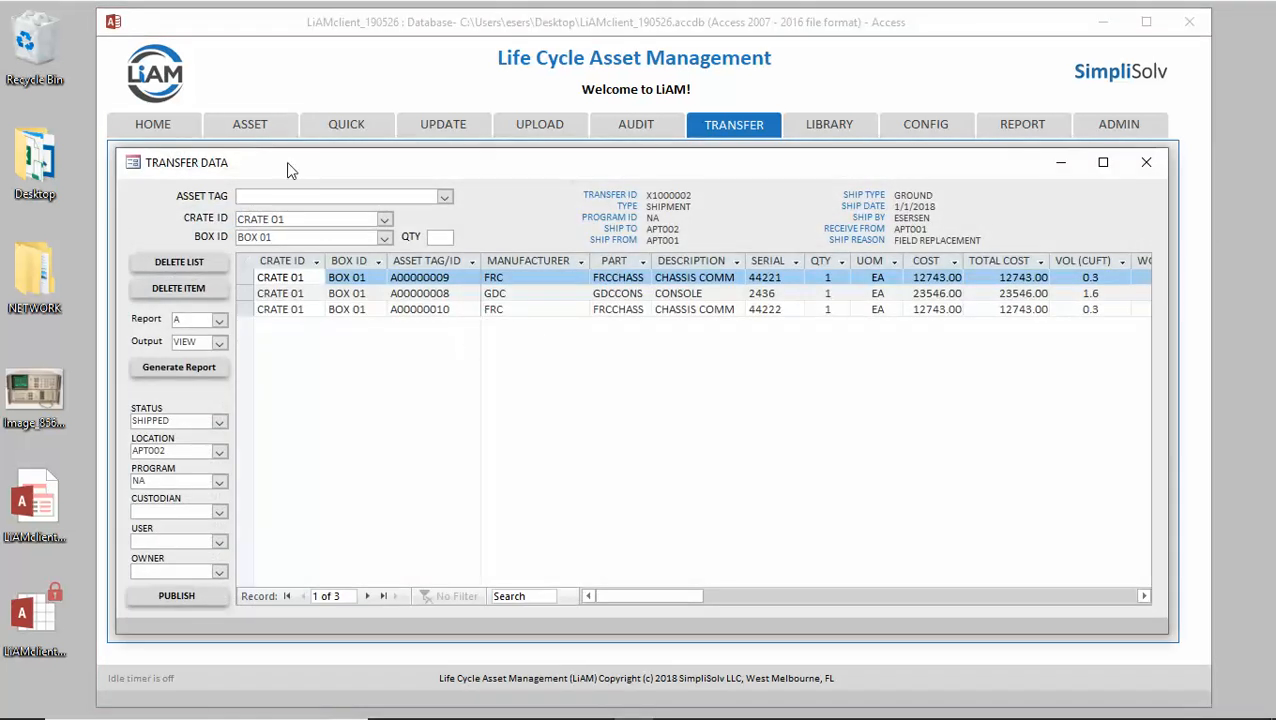
left_click(443, 197)
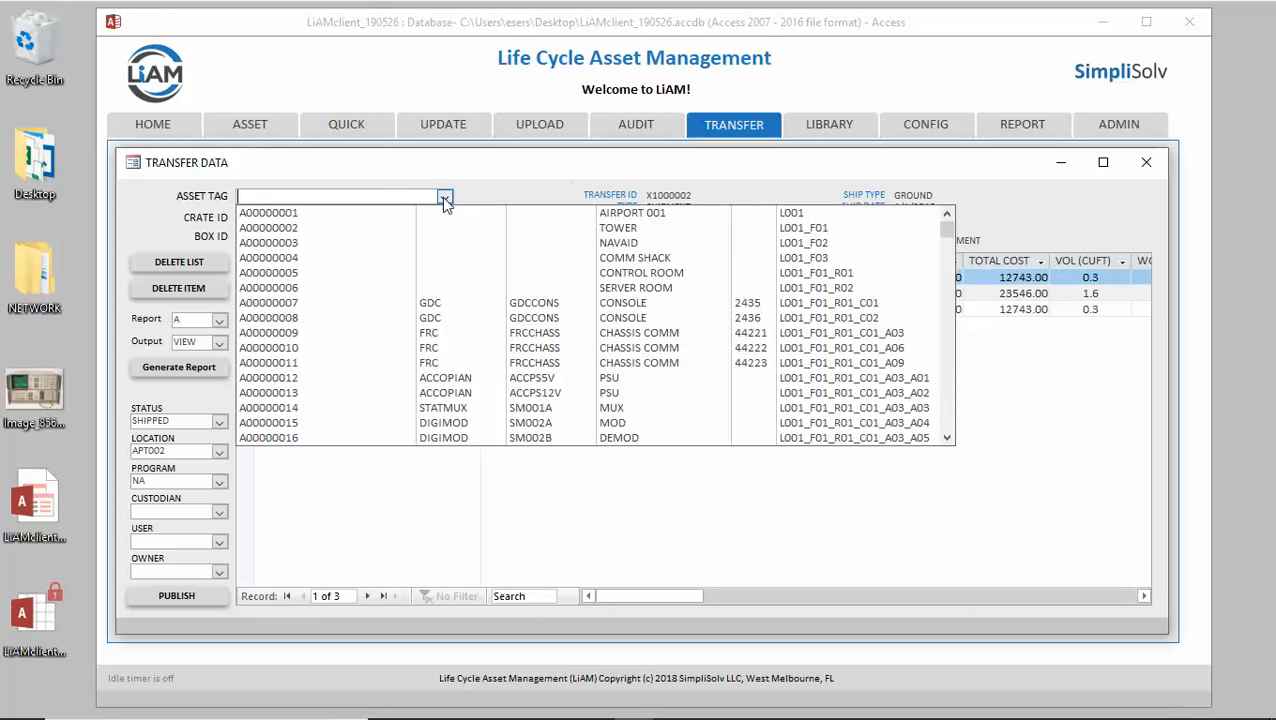
left_click(443, 197)
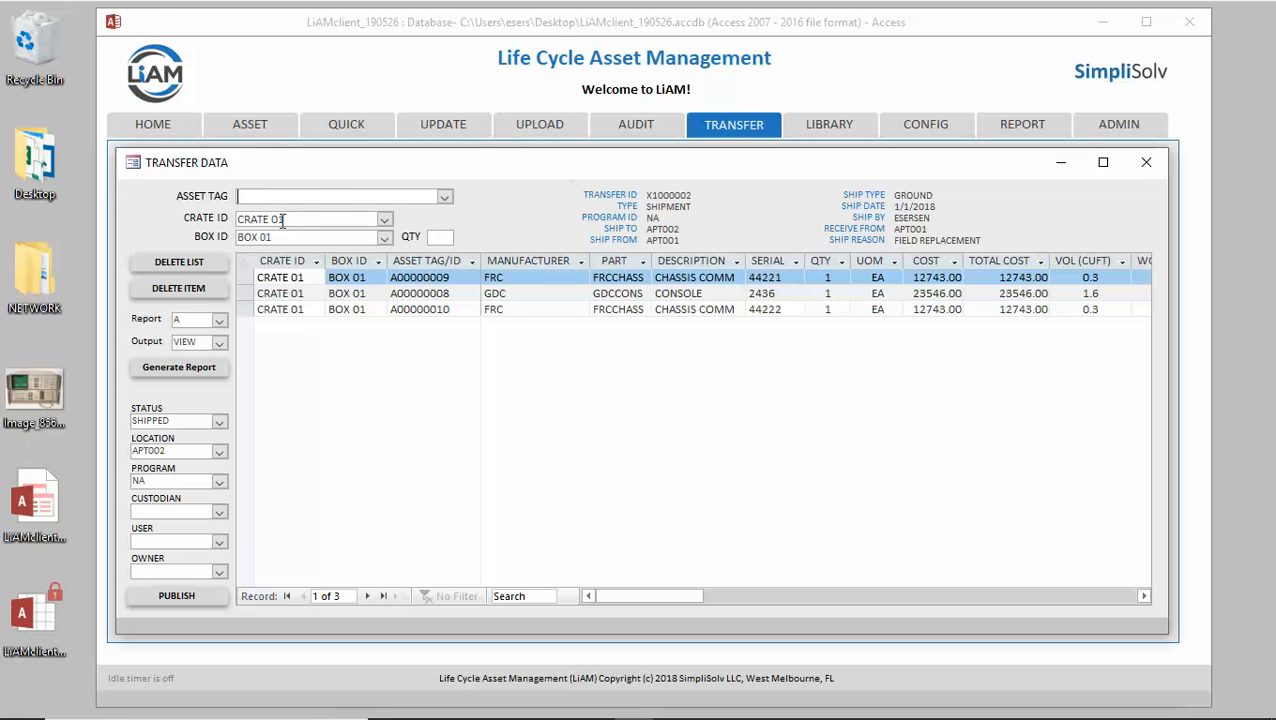
type("2")
Add assets A00000015 and A00000016 to CRATE 02, giving five listed assets.
left_click(306, 196)
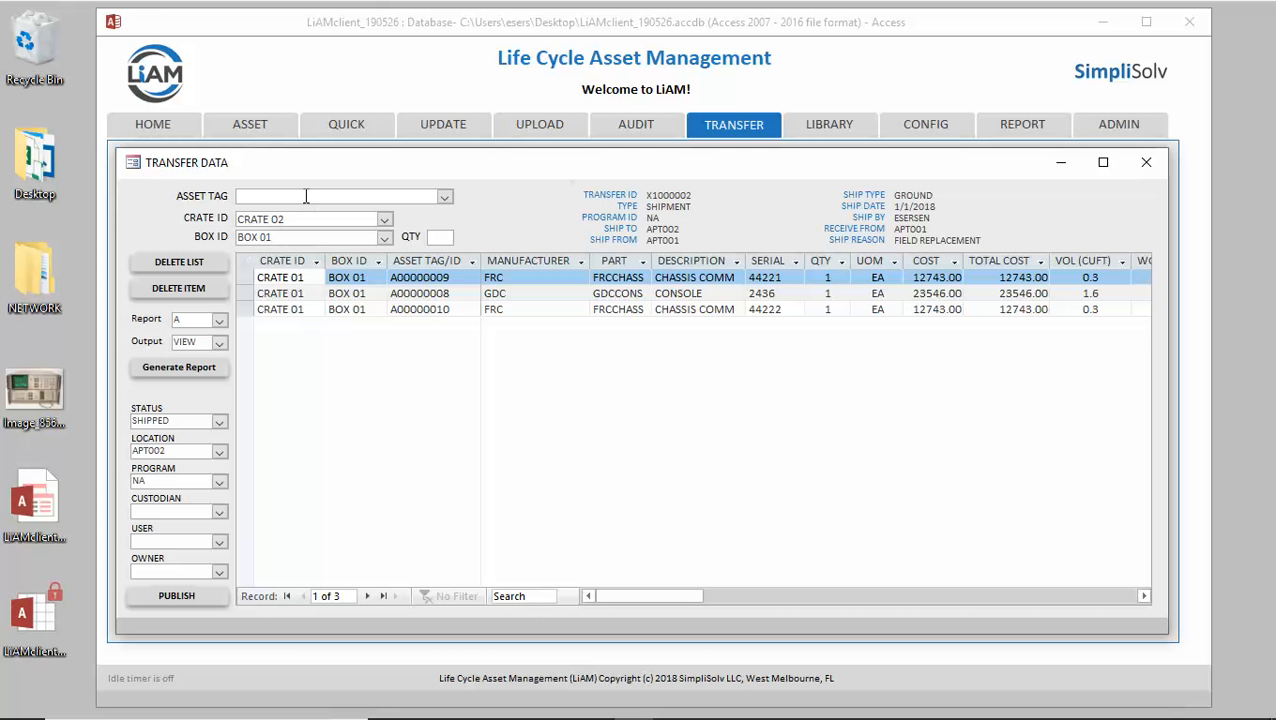
left_click(444, 196)
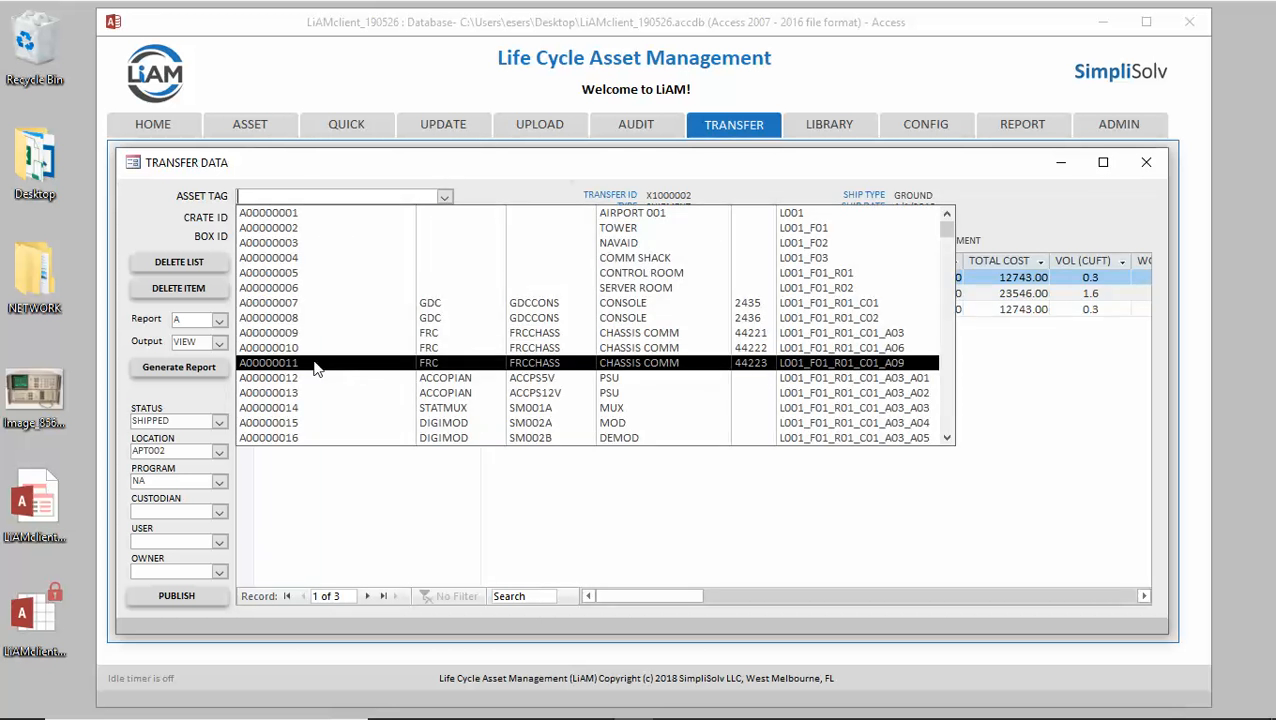
left_click(305, 422)
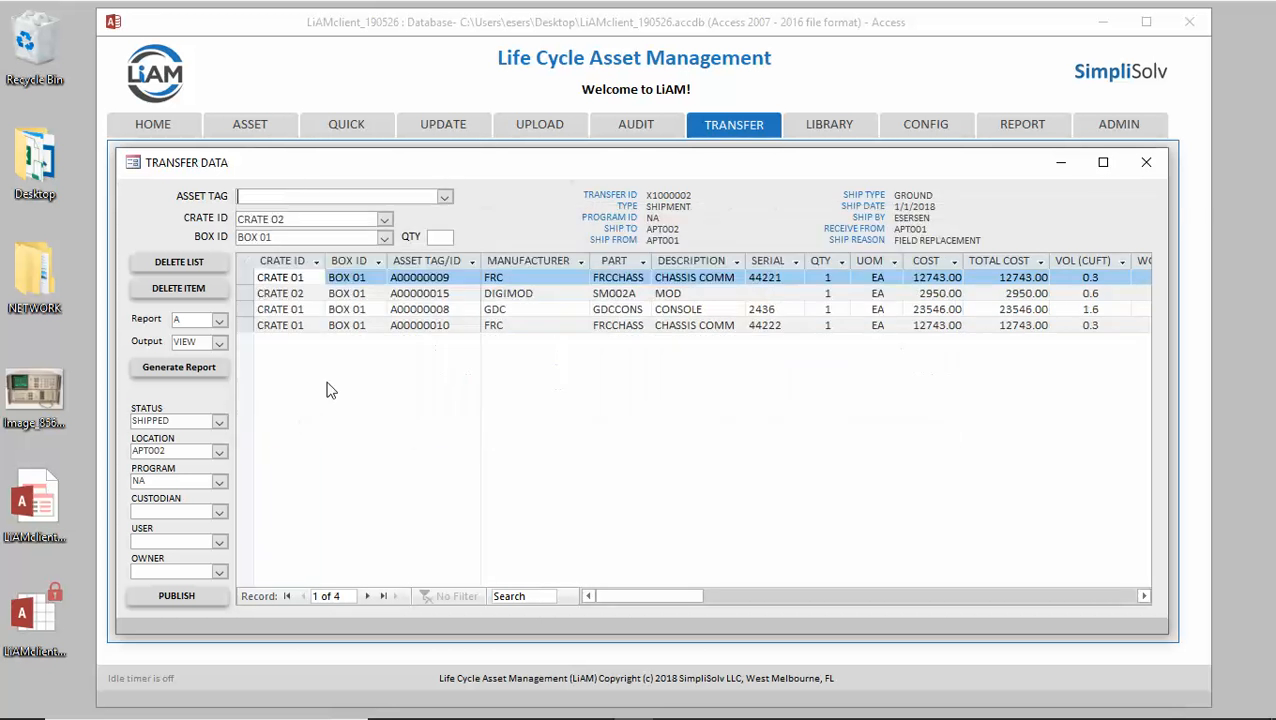
left_click(444, 196)
left_click(306, 437)
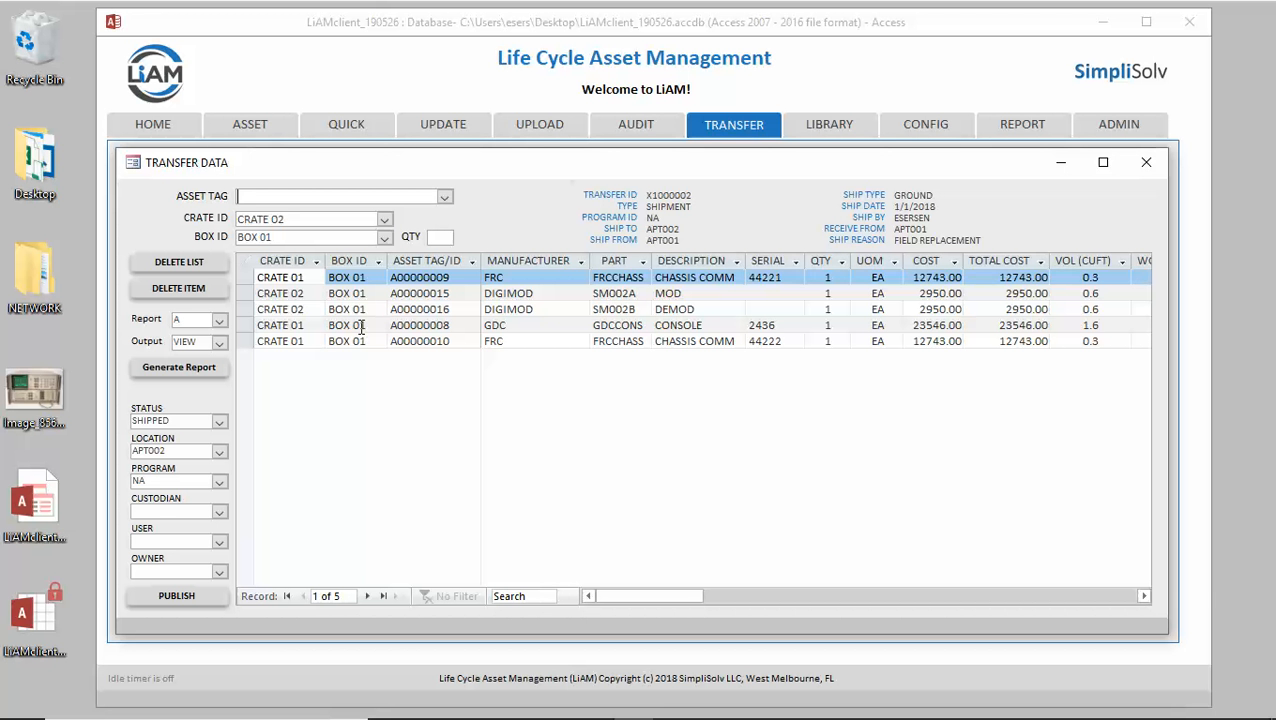
mouse_move(657, 598)
left_mouse_down()
mouse_move(870, 627)
mouse_move(1061, 623)
mouse_move(777, 633)
mouse_move(650, 621)
left_mouse_up()
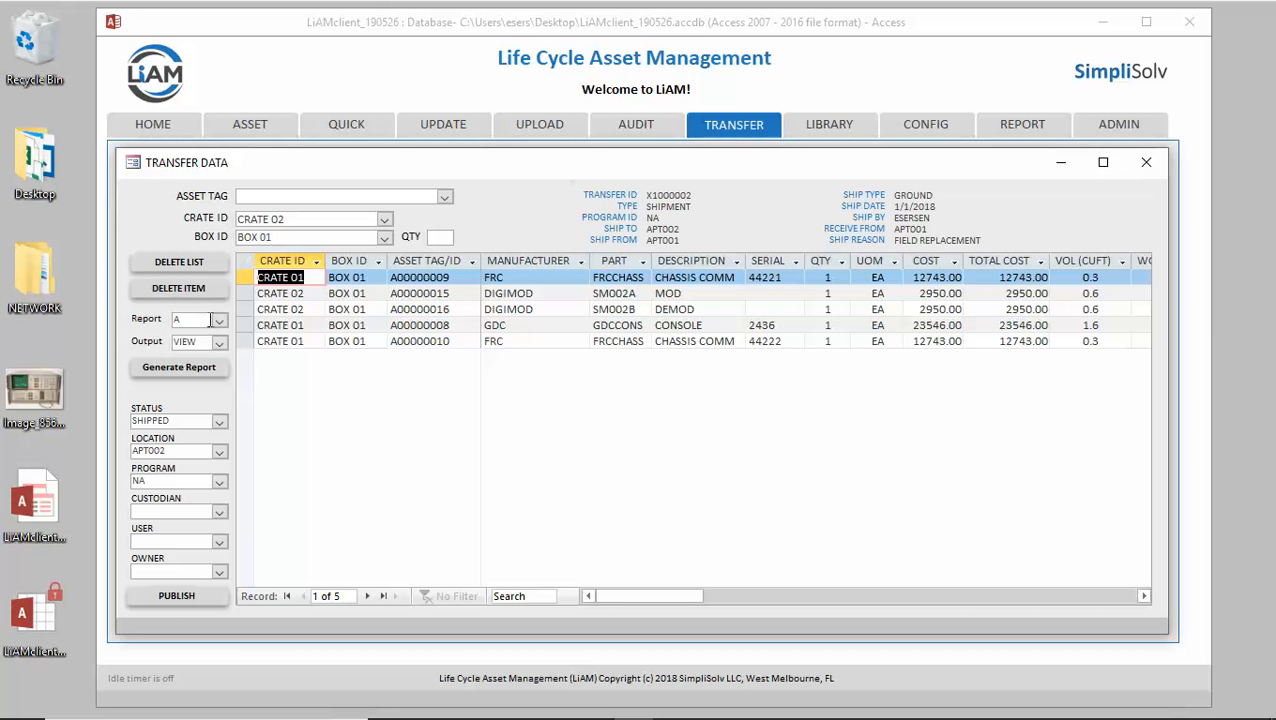
Set the report type to A with VIEW output and generate Transfer Report A.
left_click(220, 325)
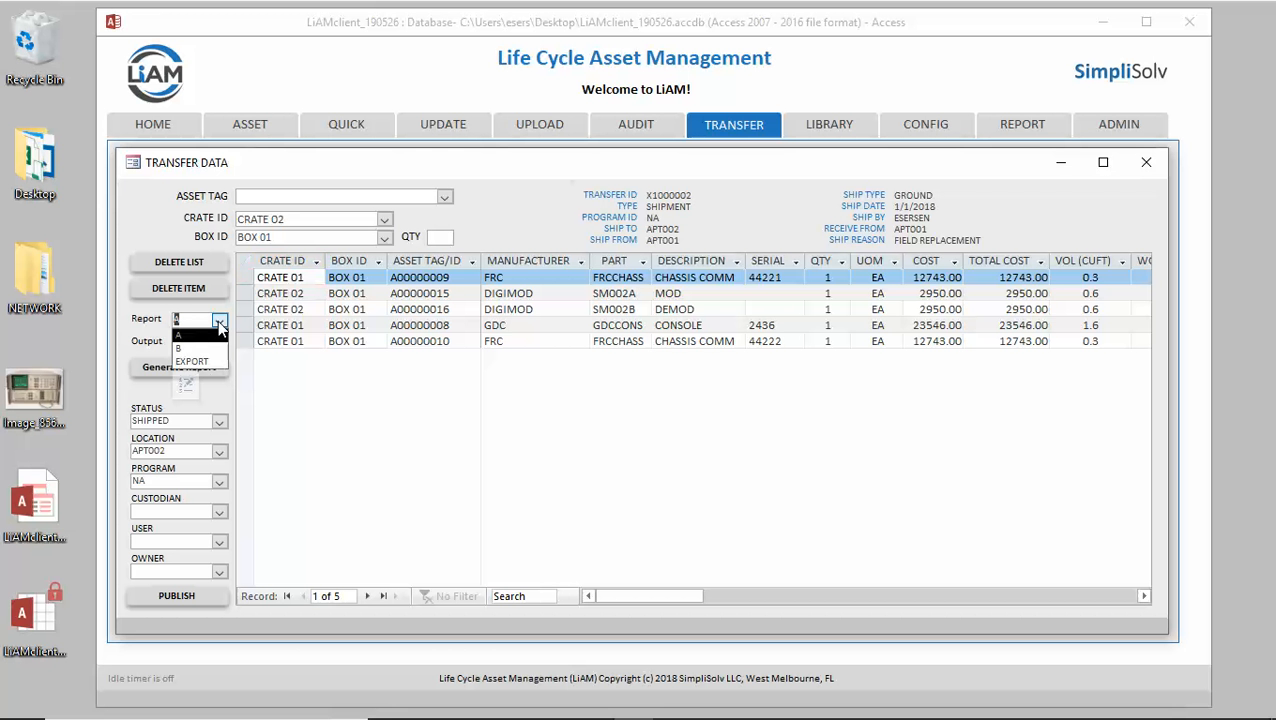
left_click(211, 350)
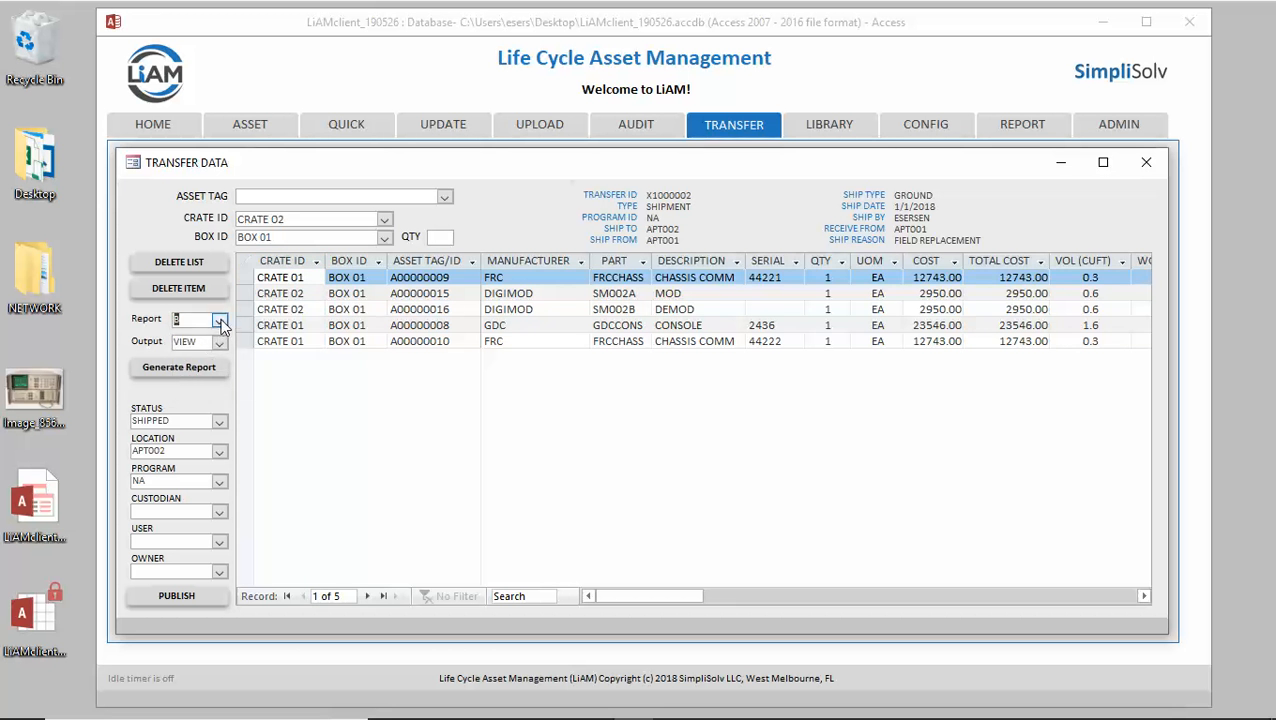
left_click(220, 323)
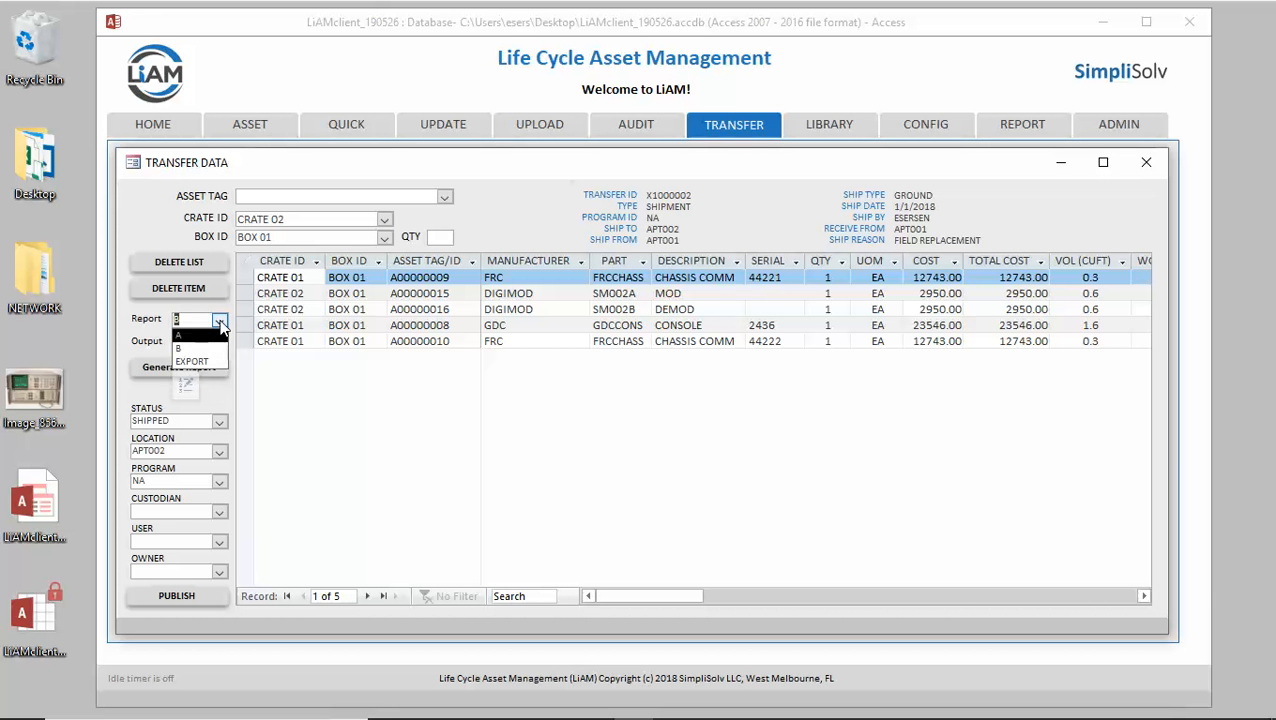
left_click(220, 321)
left_click(220, 321)
left_click(216, 335)
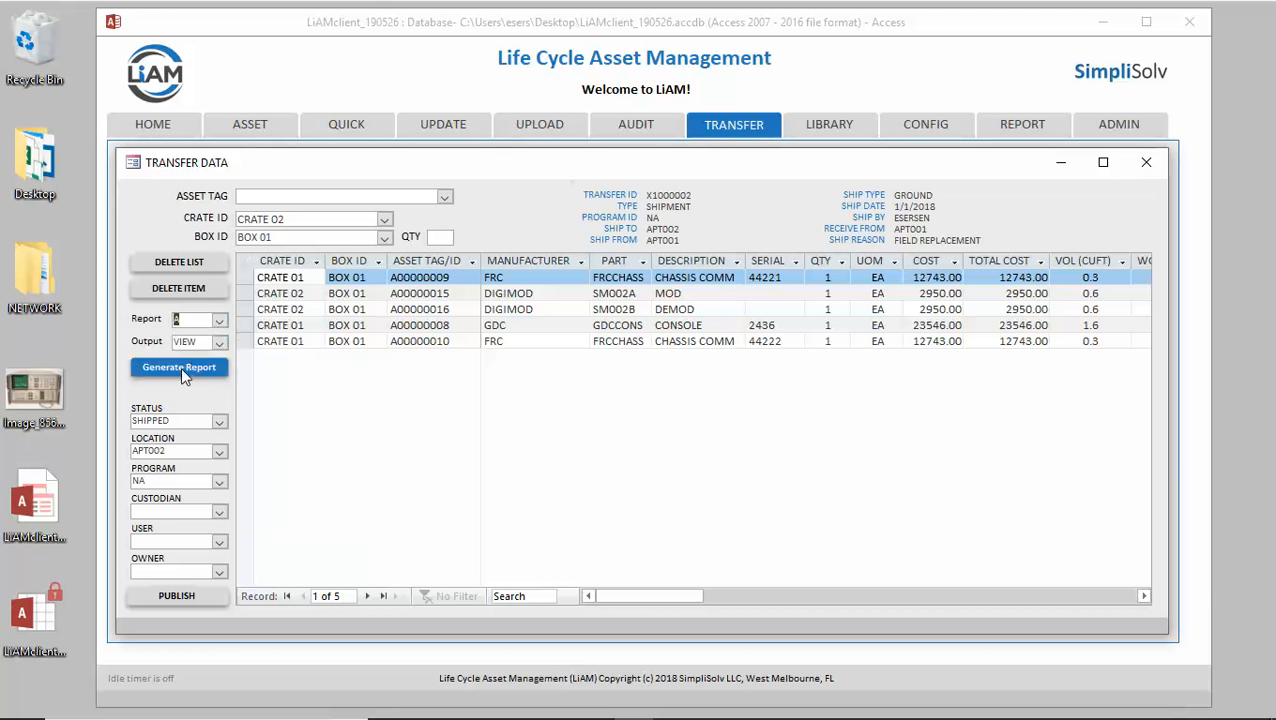
left_click(180, 367)
Maximize the report preview and zoom in to read the five assets totalling 54932.00.
left_click(437, 331)
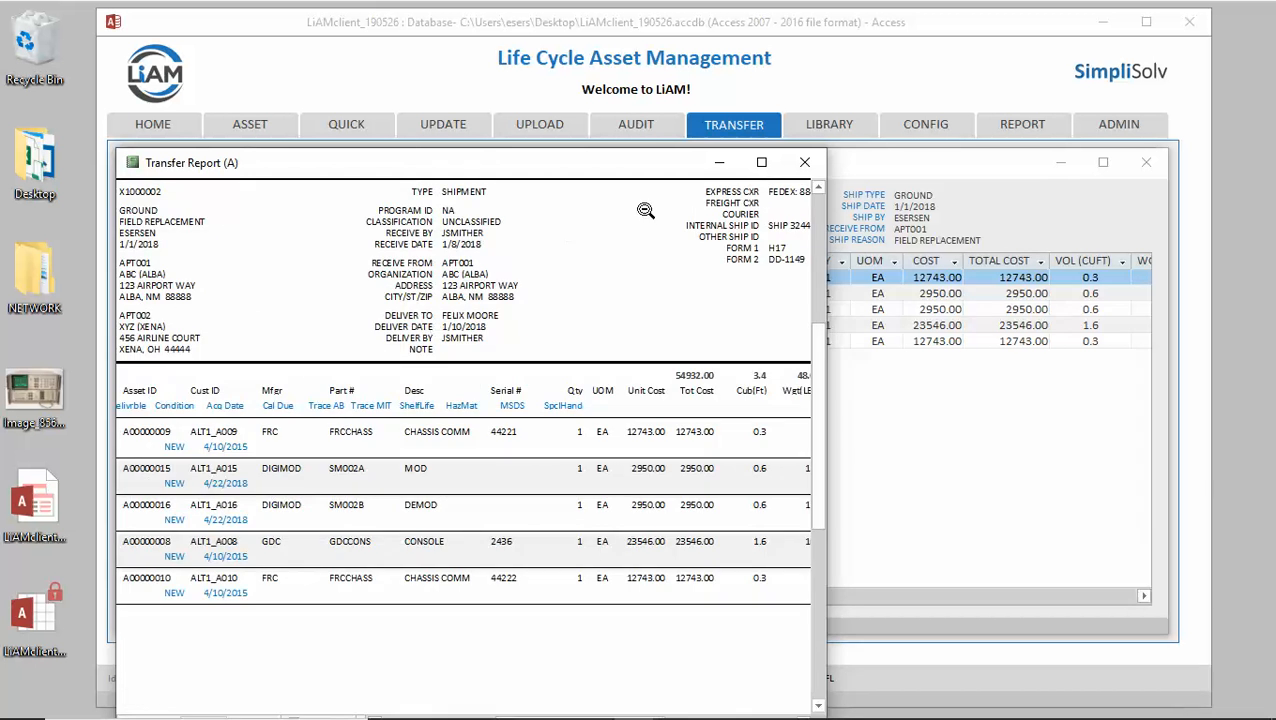
left_click(761, 162)
left_click(406, 246)
left_click(536, 198)
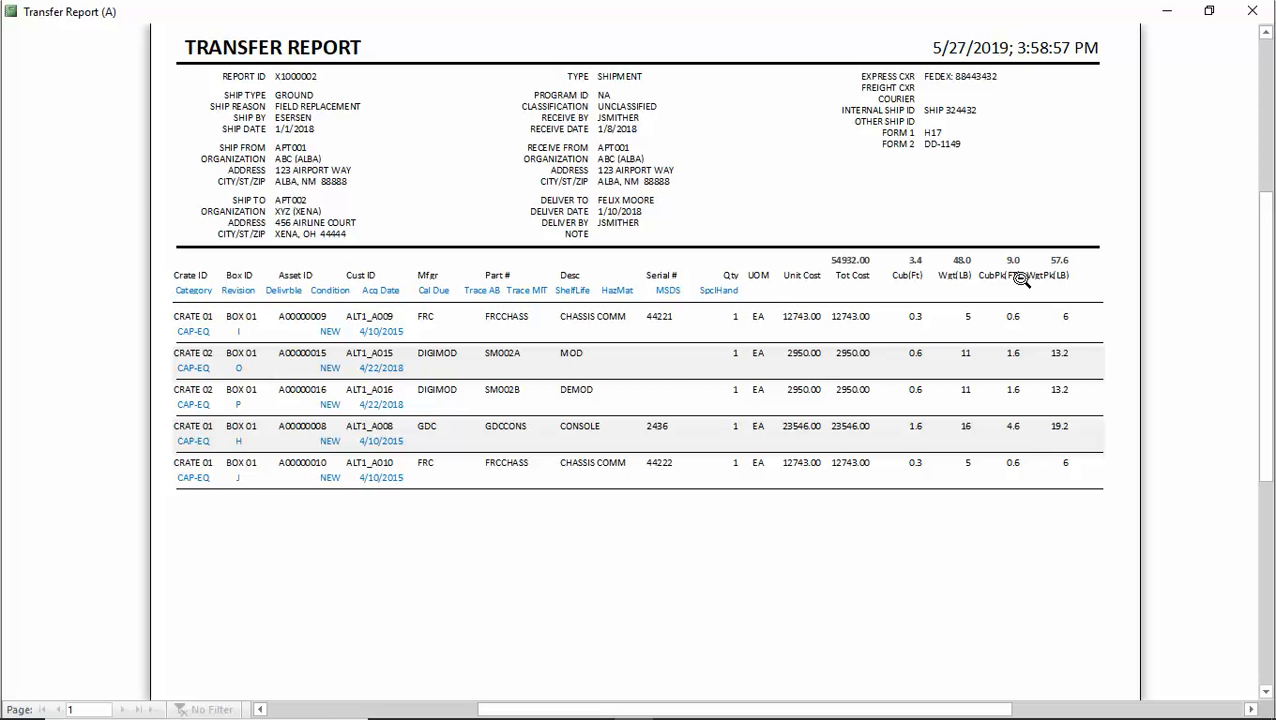
left_click(678, 282)
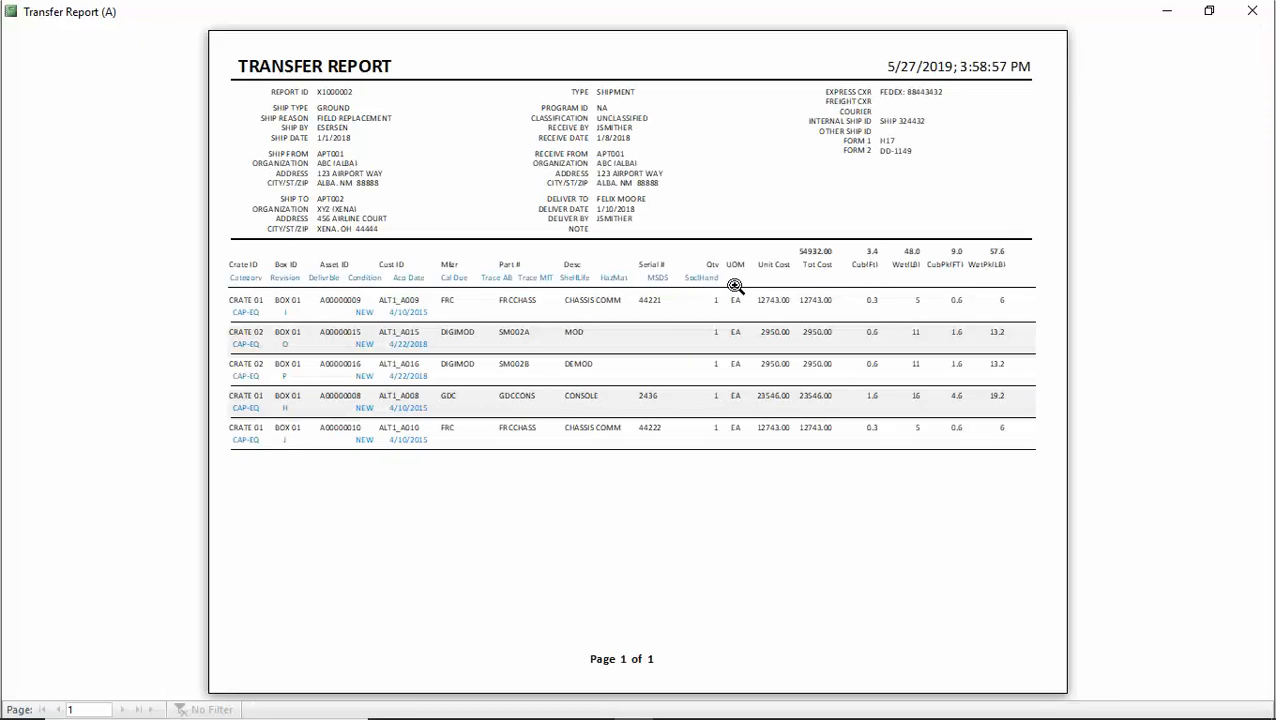
Close report A, then generate Transfer Report B, review it and close its preview.
left_click(1255, 13)
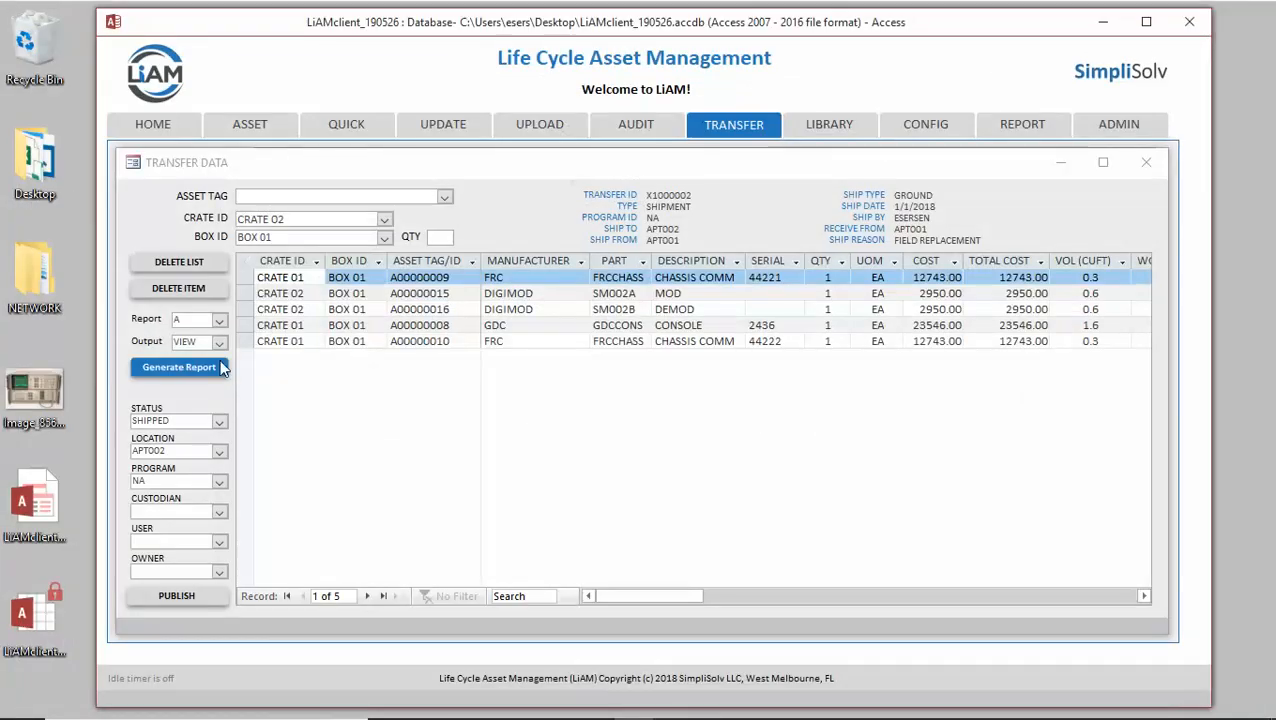
left_click(219, 320)
left_click(186, 350)
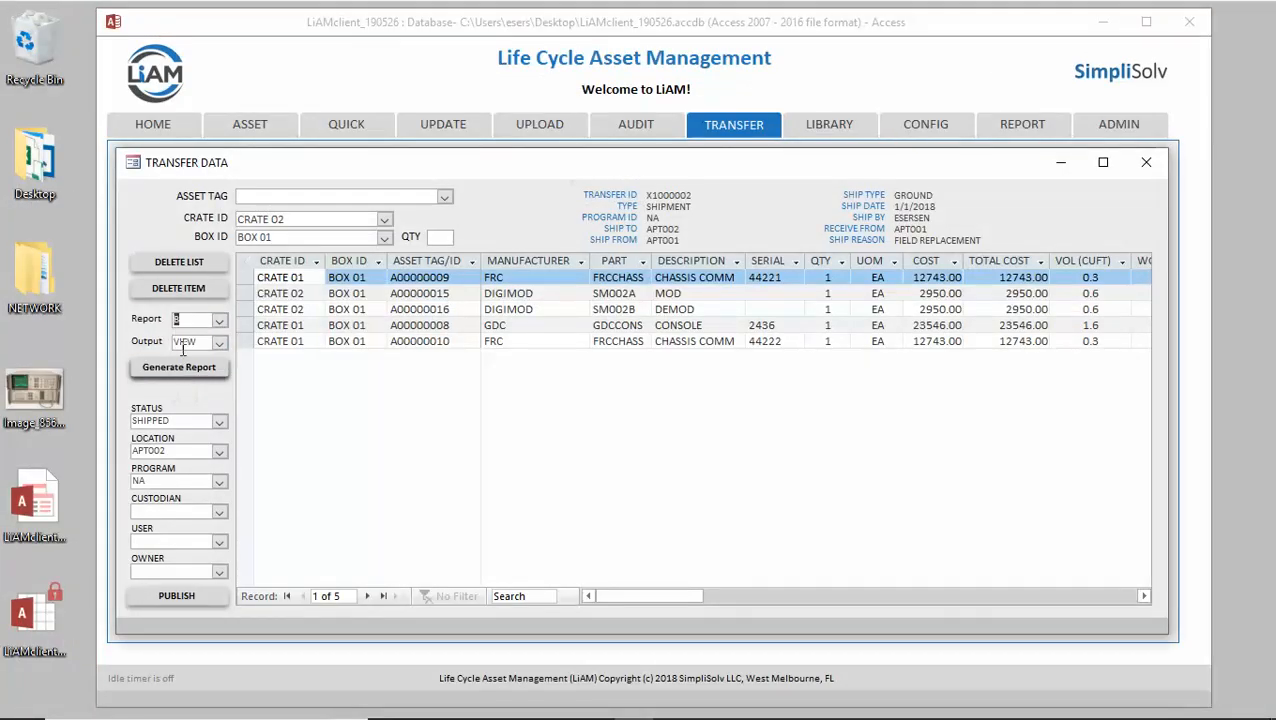
left_click(180, 368)
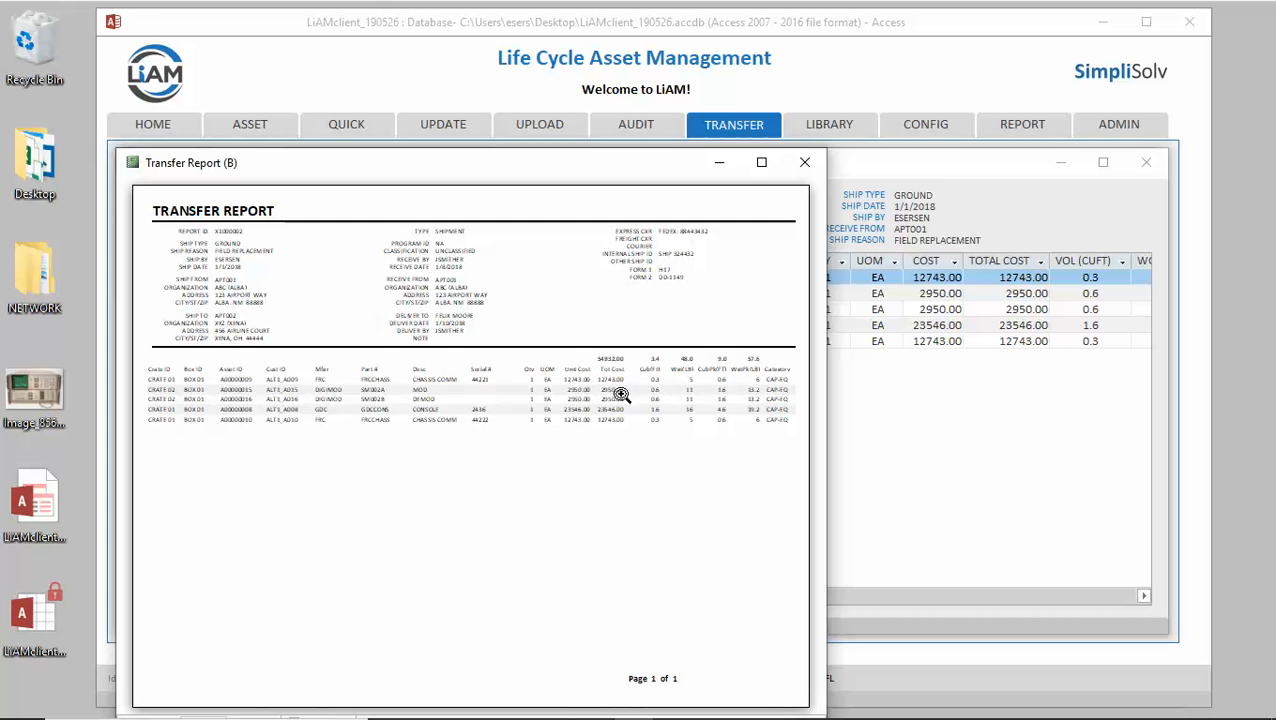
left_click(804, 165)
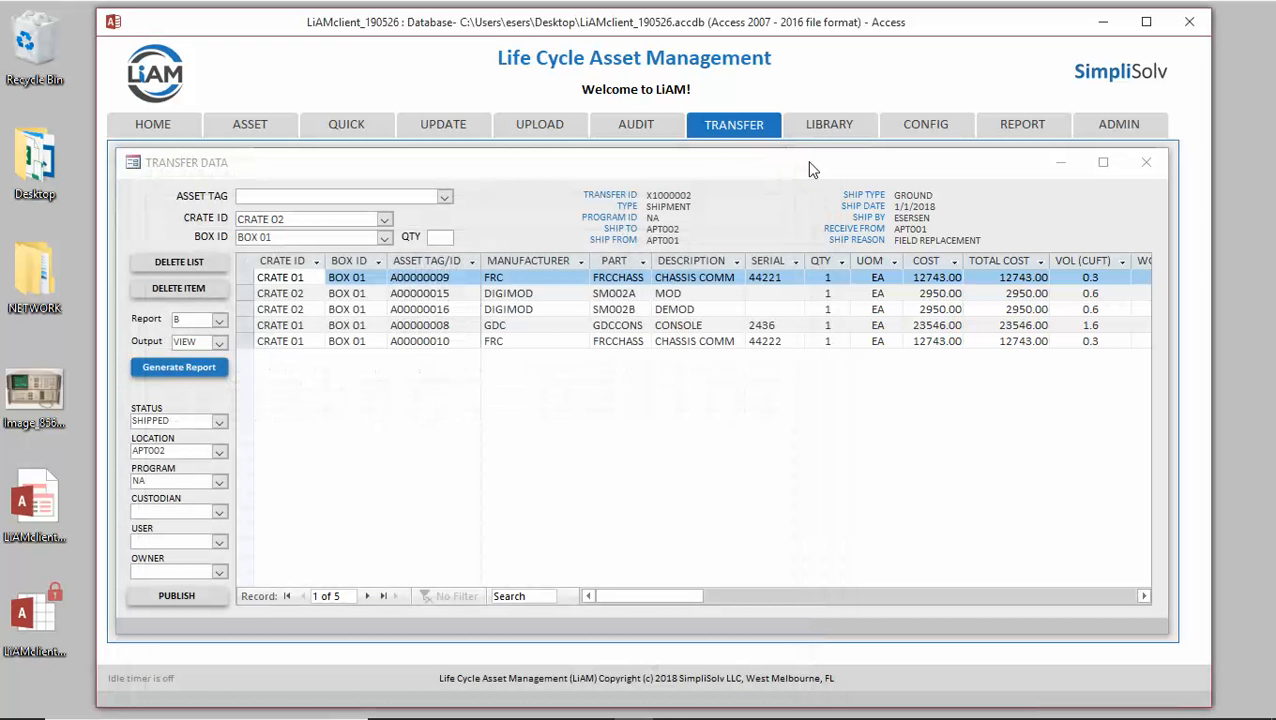
Generate the EXPORT report for X1000002 and acknowledge the 'Transfer List Export has been saved' message.
left_click(219, 343)
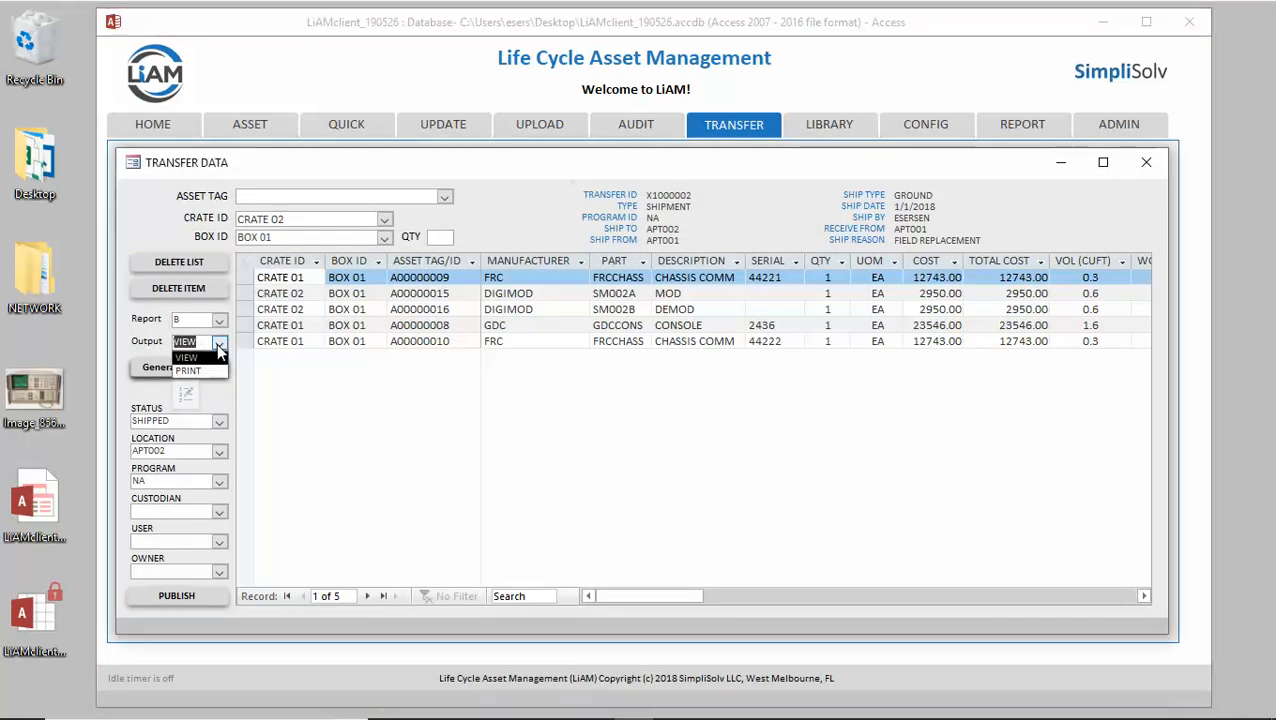
left_click(186, 370)
left_click(219, 320)
left_click(205, 360)
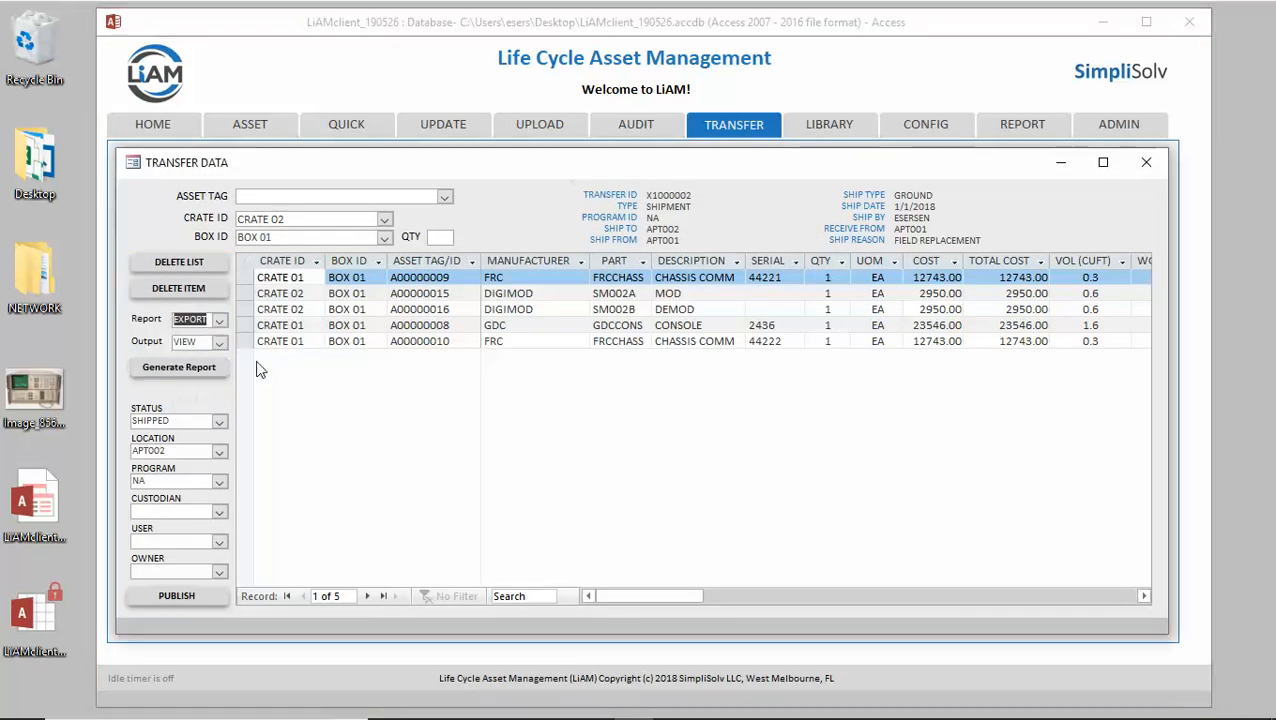
left_click(179, 371)
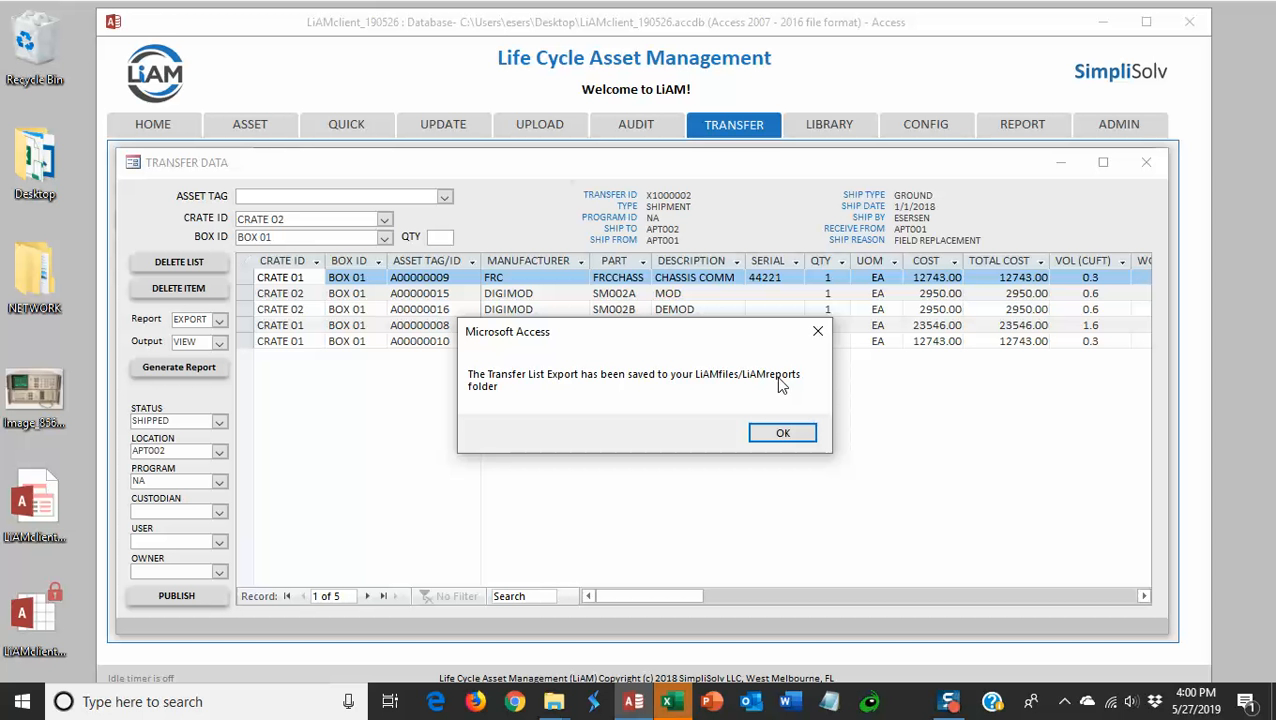
left_click(783, 433)
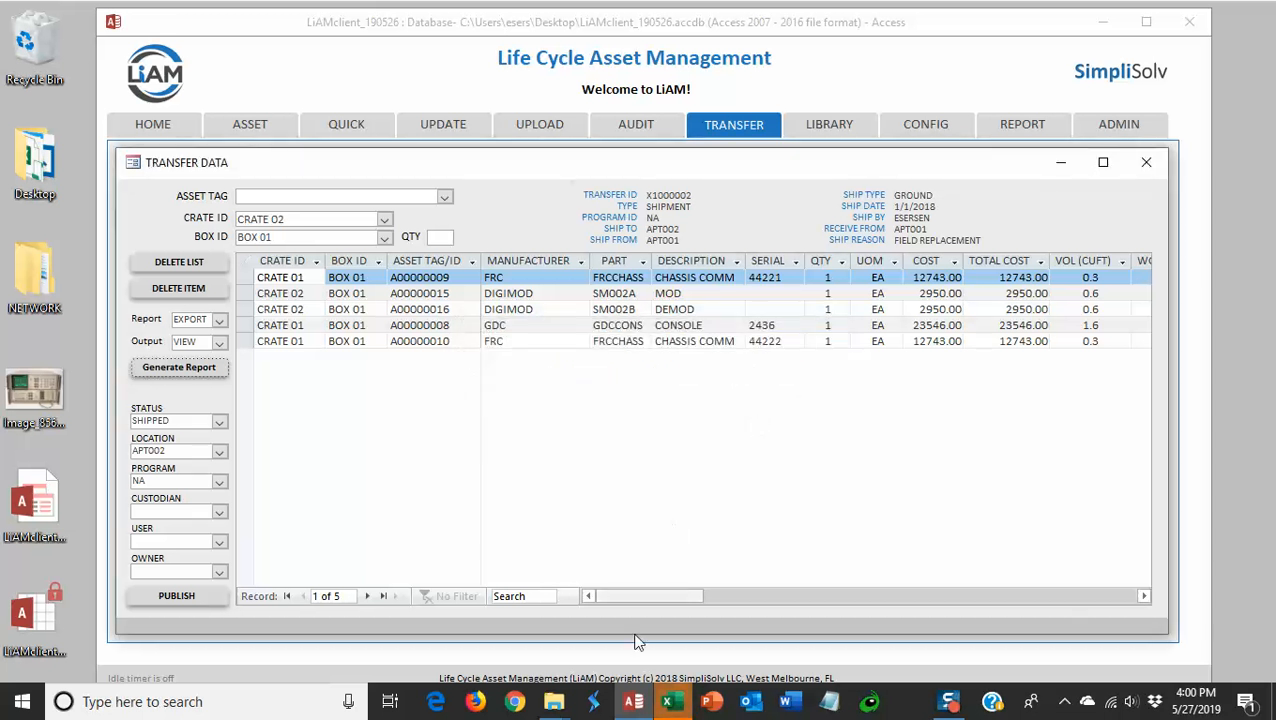
Browse NETWORK > LiAMfiles > LiAMreports and open TransferItems_X1000002_190527102320.xlsm.
double_click(33, 274)
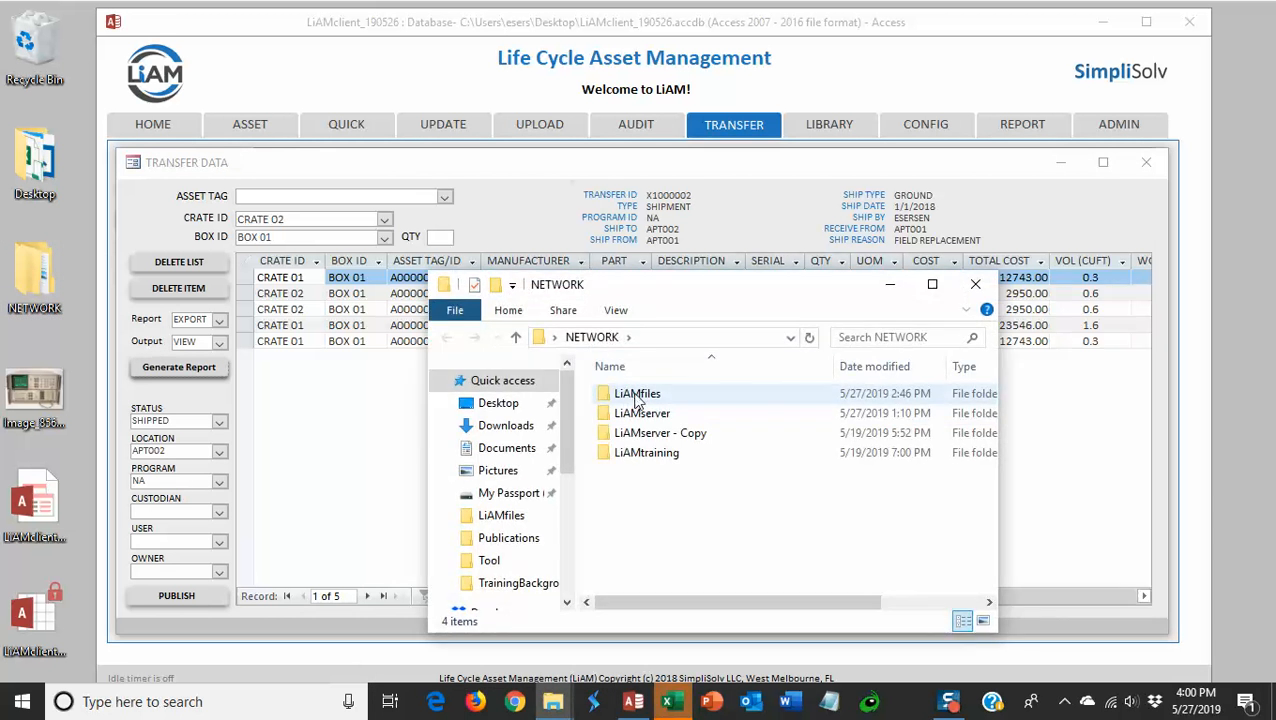
double_click(634, 395)
double_click(646, 396)
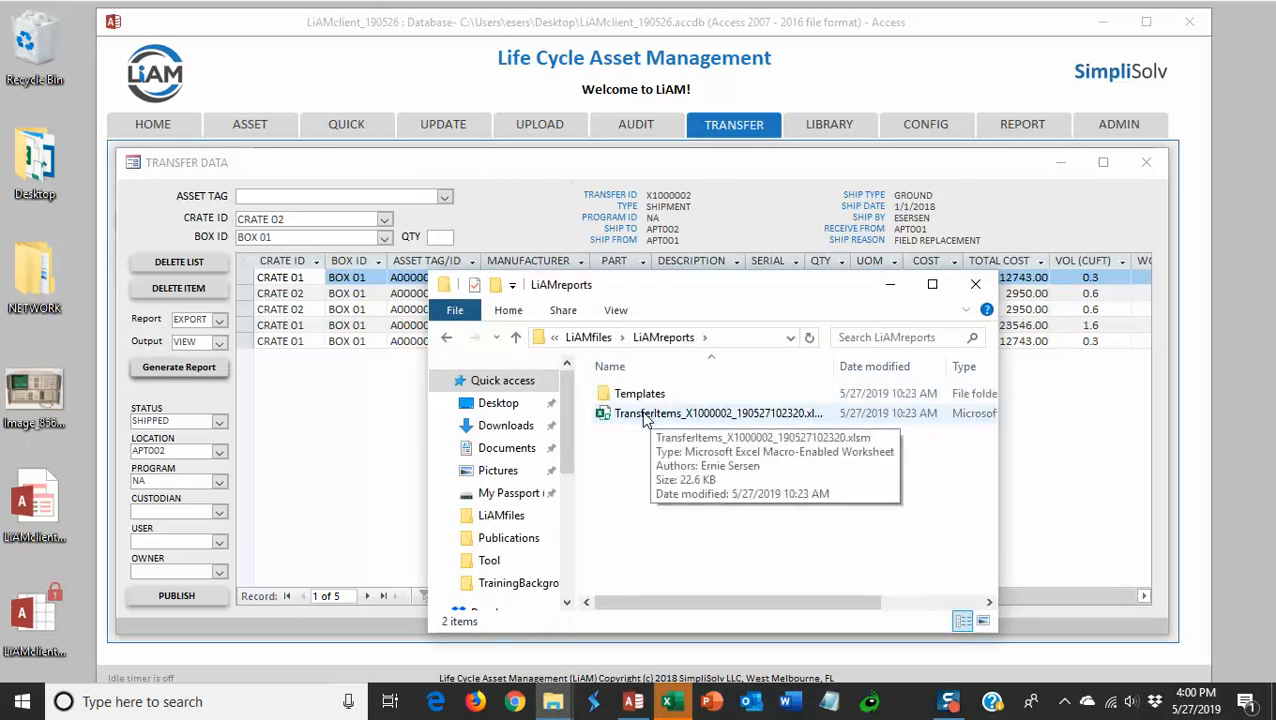
double_click(645, 415)
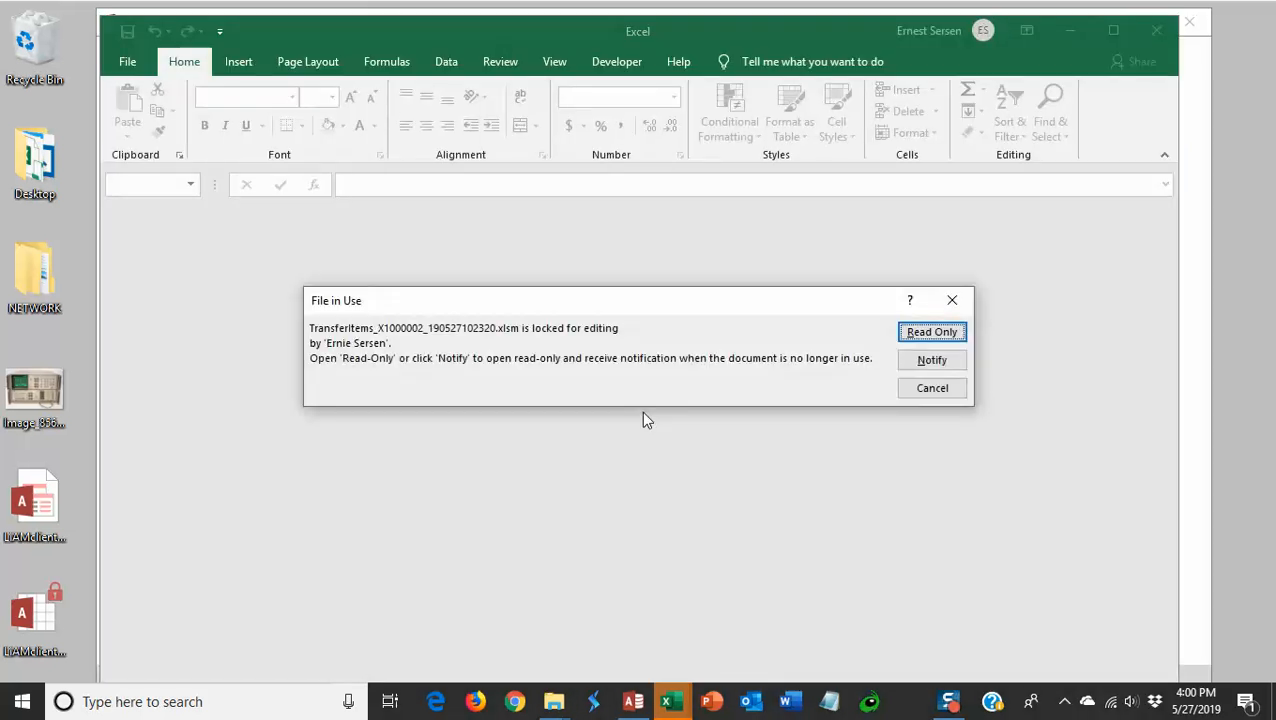
Open the TransferItems workbook read-only, look over the sheet, then close Excel.
left_click(915, 337)
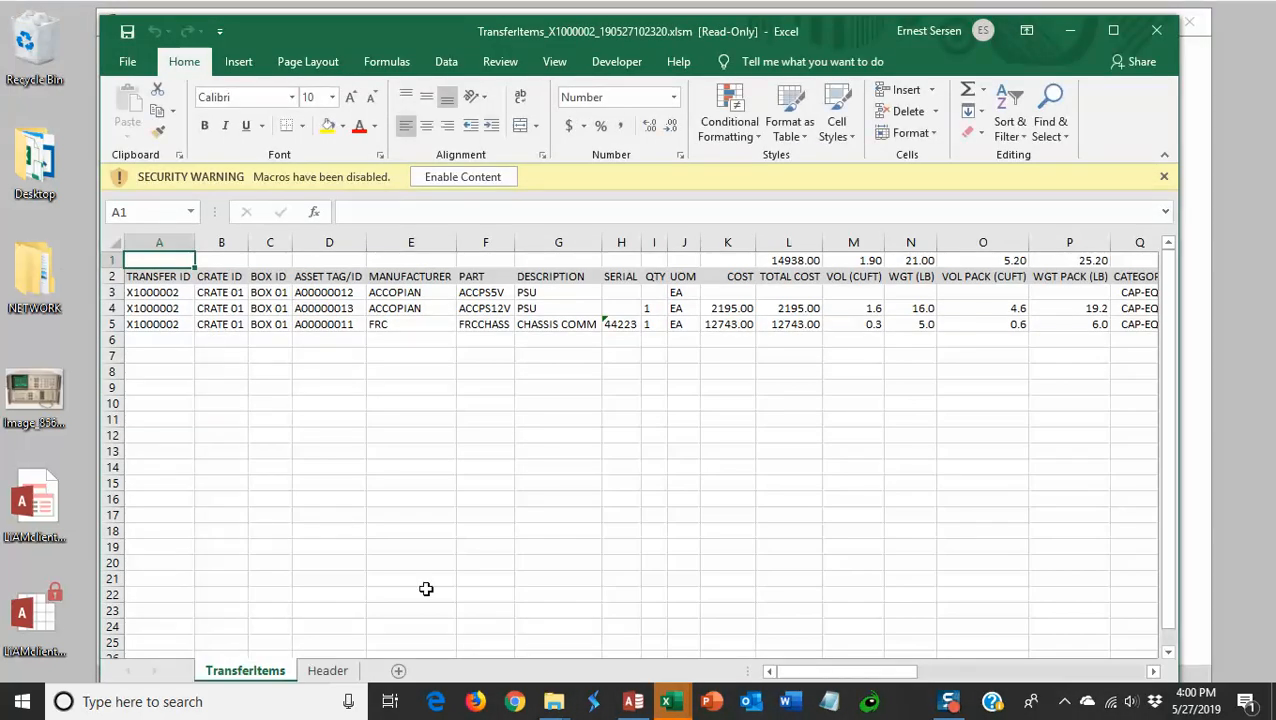
left_click_drag(435, 27, 390, 13)
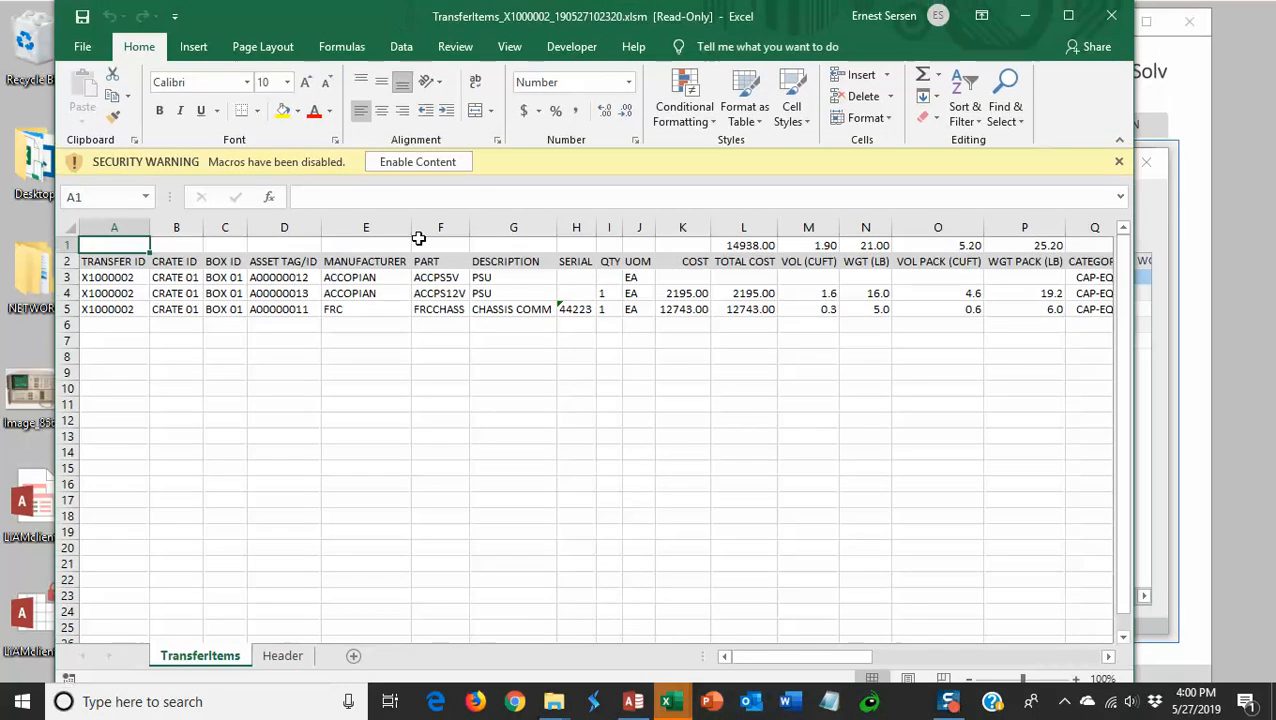
mouse_move(755, 666)
left_mouse_down()
mouse_move(1025, 660)
mouse_move(735, 664)
left_mouse_up()
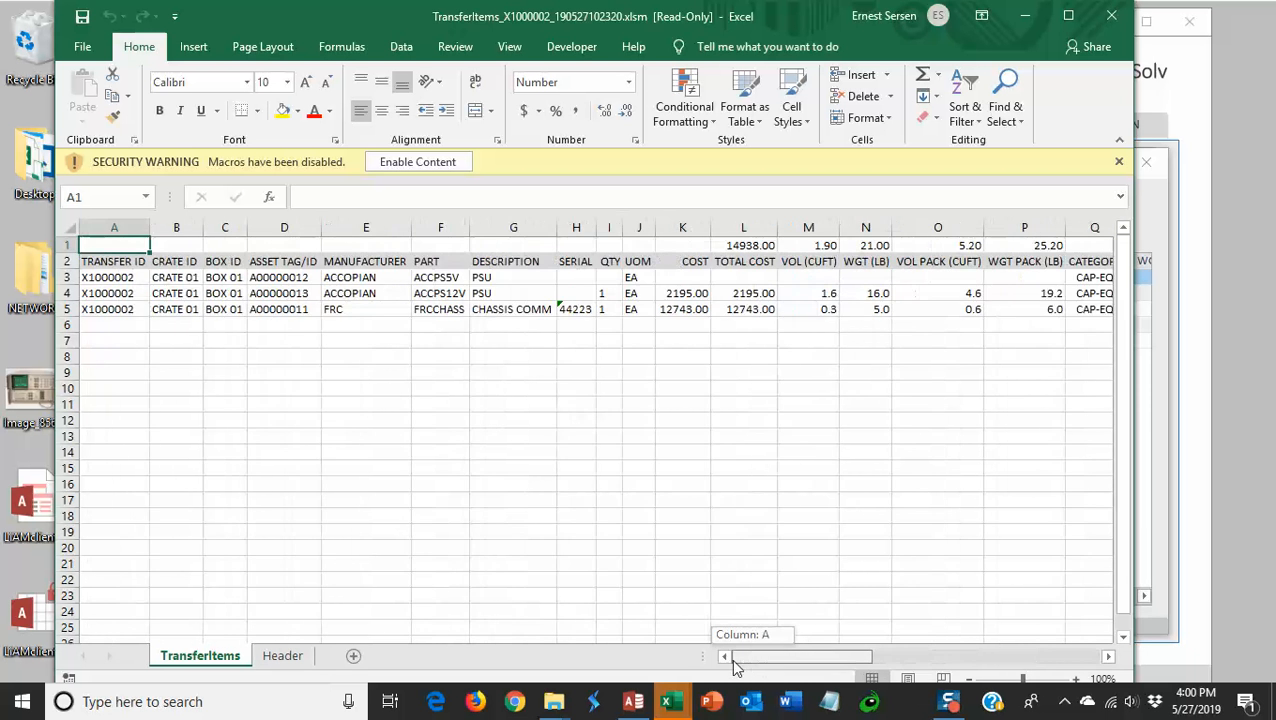
left_click(1113, 17)
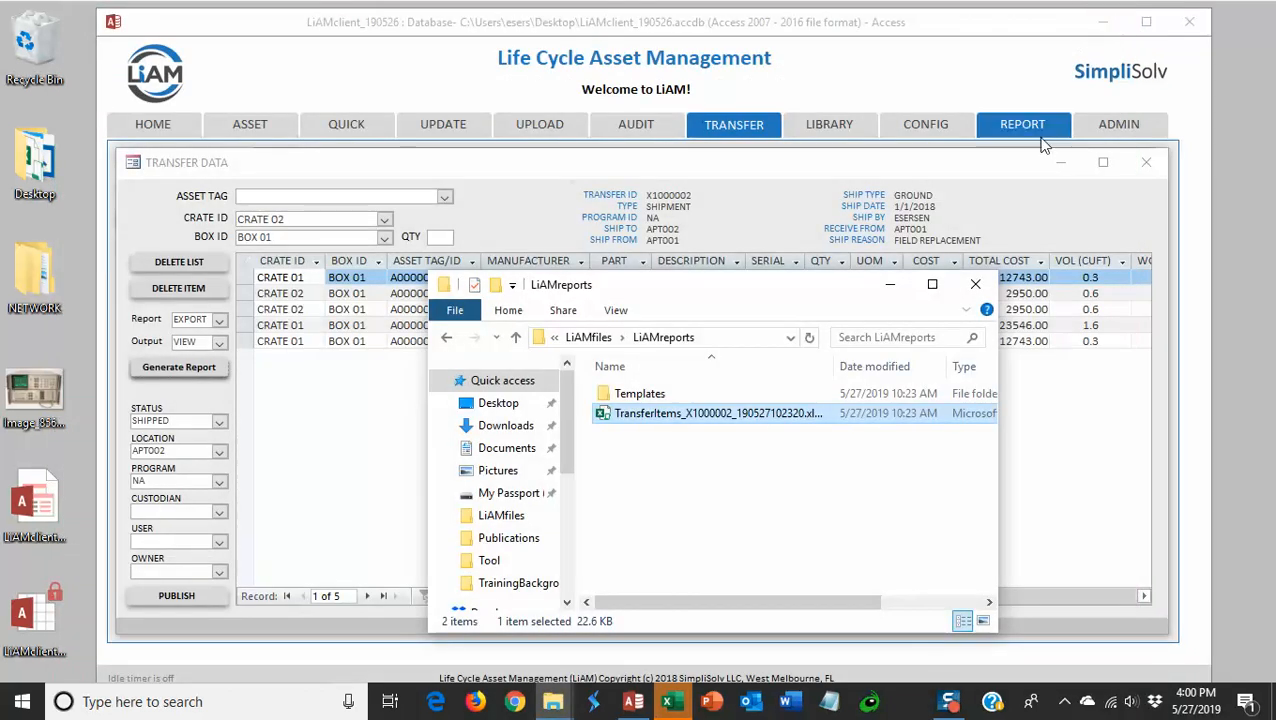
Close the reports folder window and leave the report output set to VIEW.
left_click(980, 280)
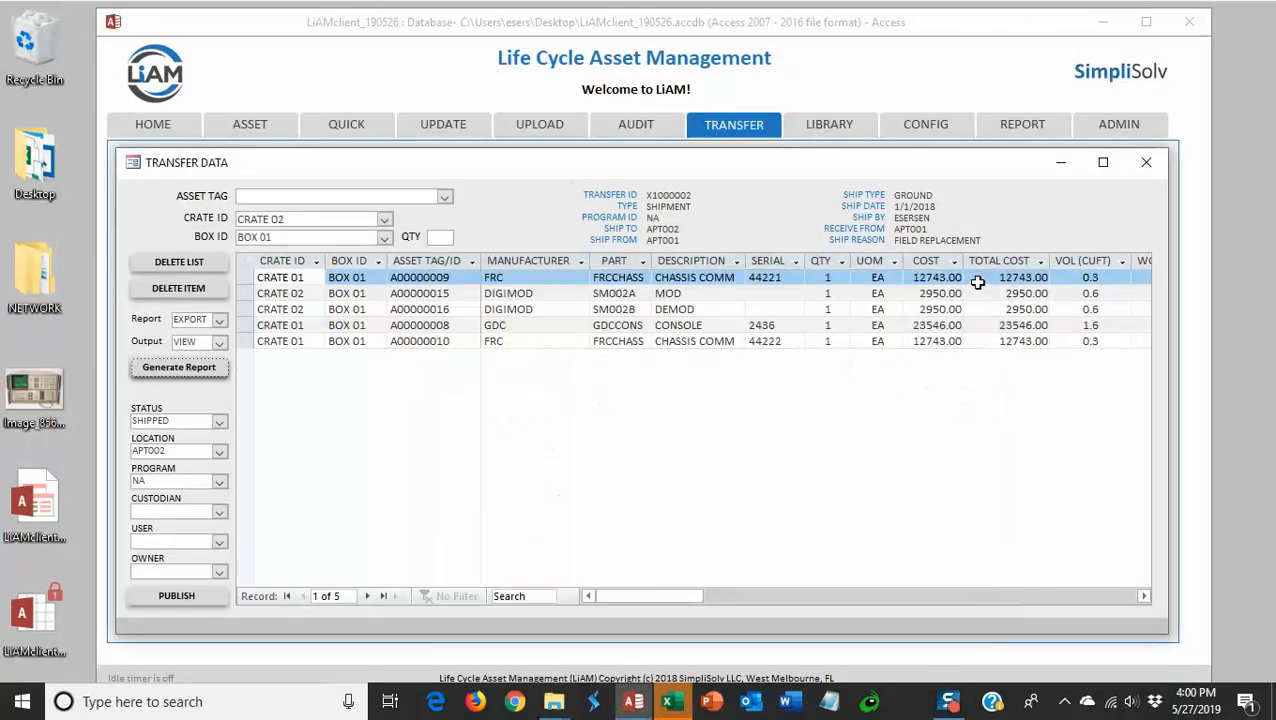
left_click(219, 342)
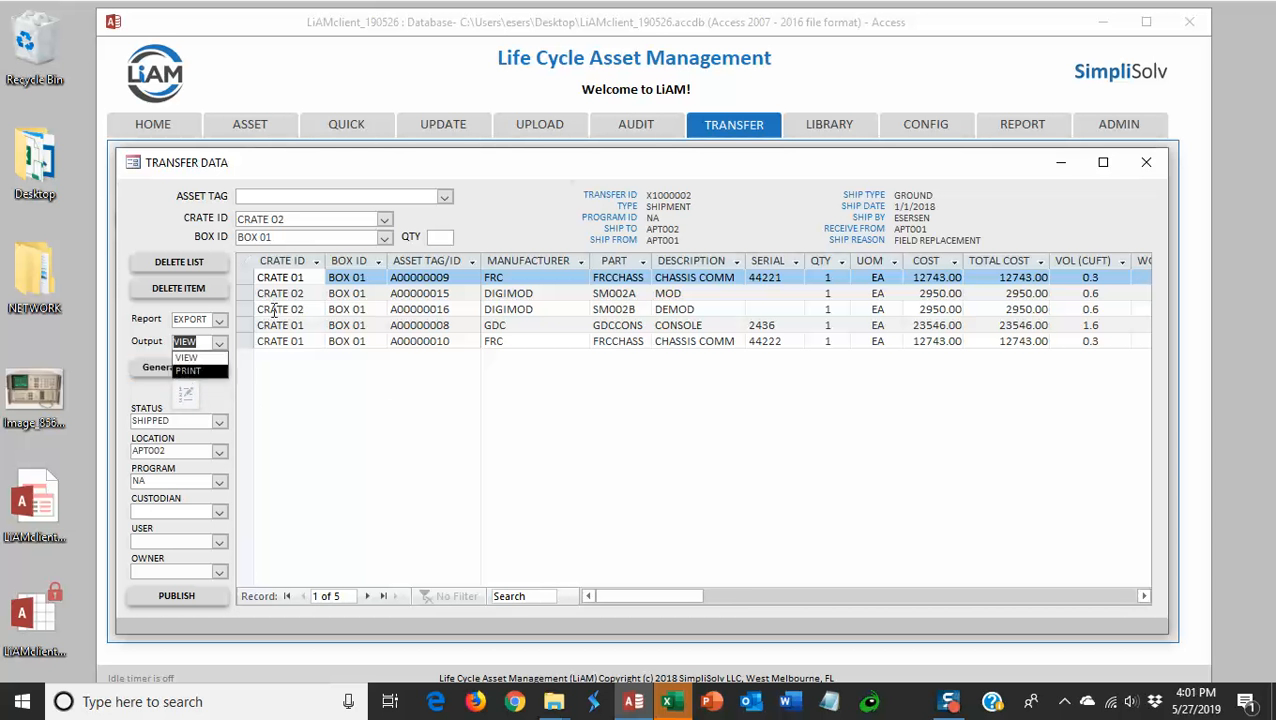
left_click(220, 343)
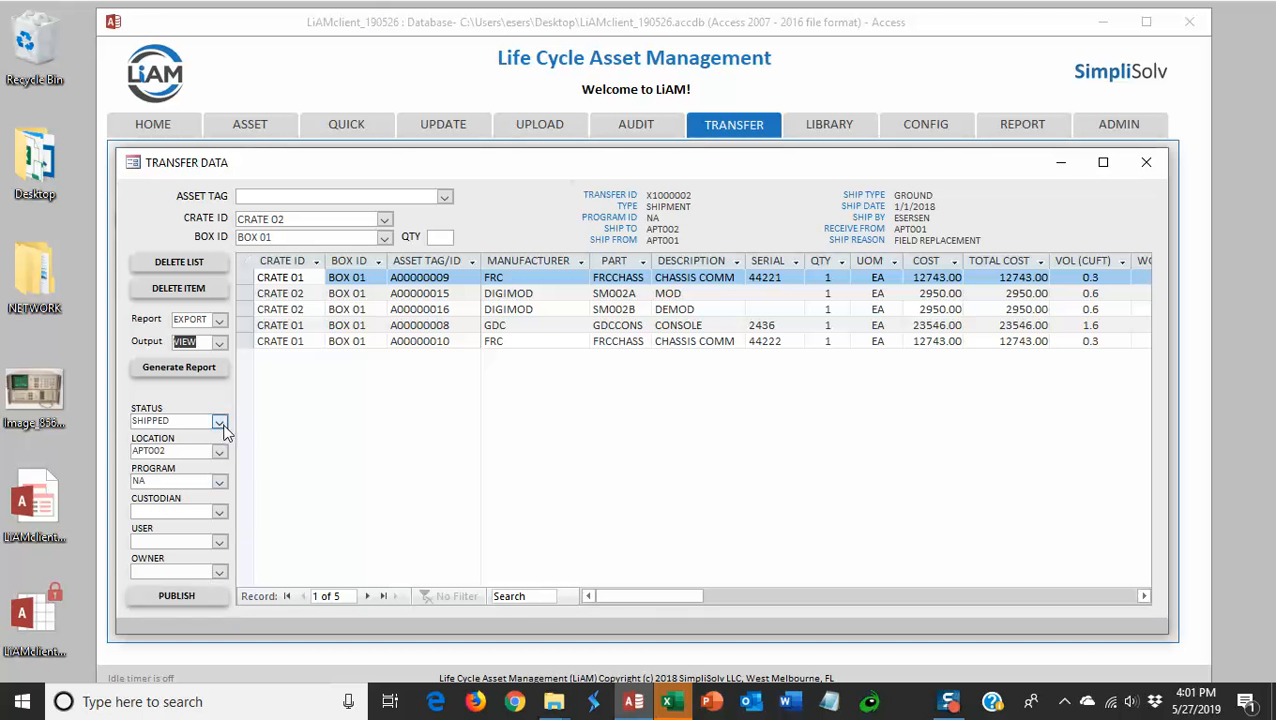
Publish transfer X1000002, confirming it becomes INACTIVE, and switch to the ASSET page.
left_click(177, 597)
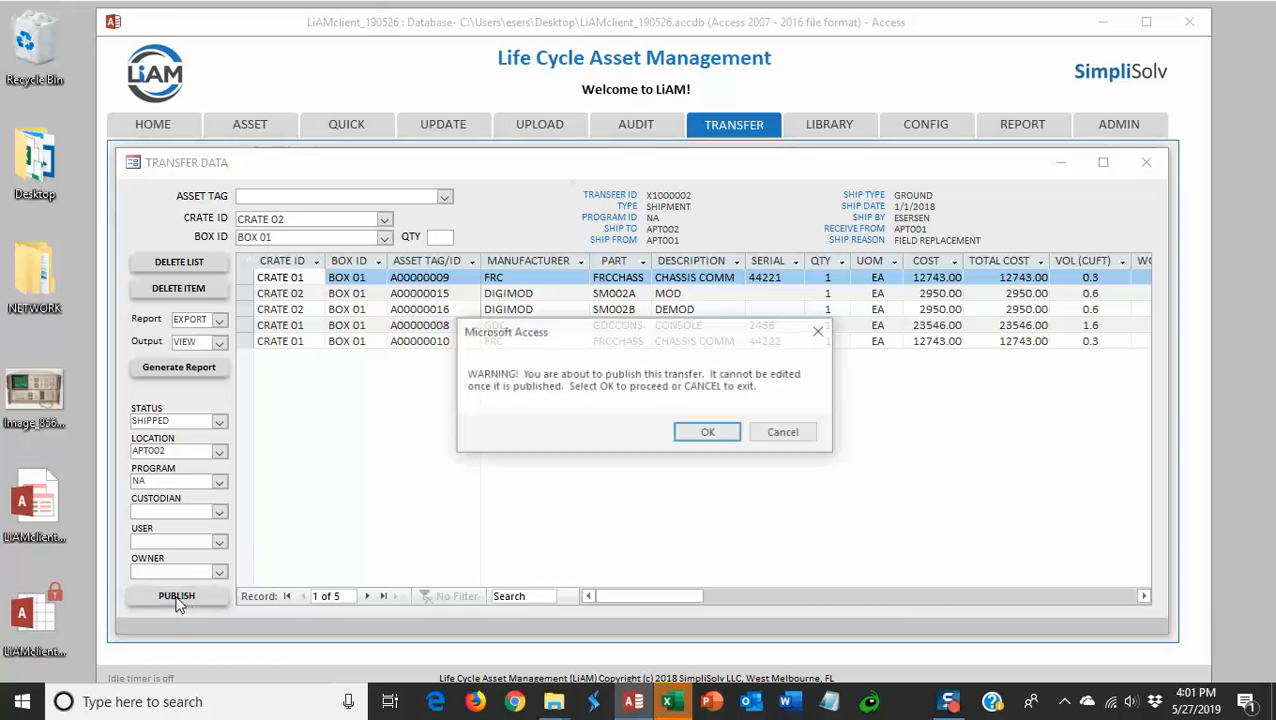
left_click(700, 436)
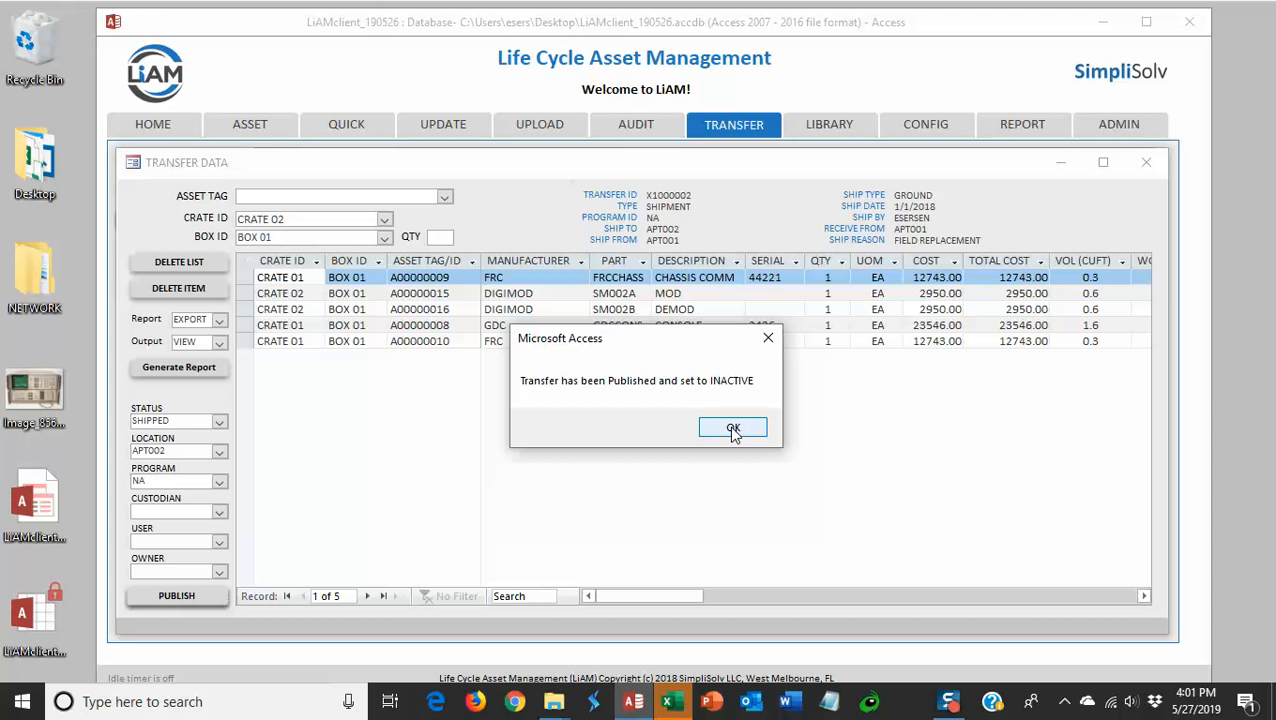
left_click(733, 429)
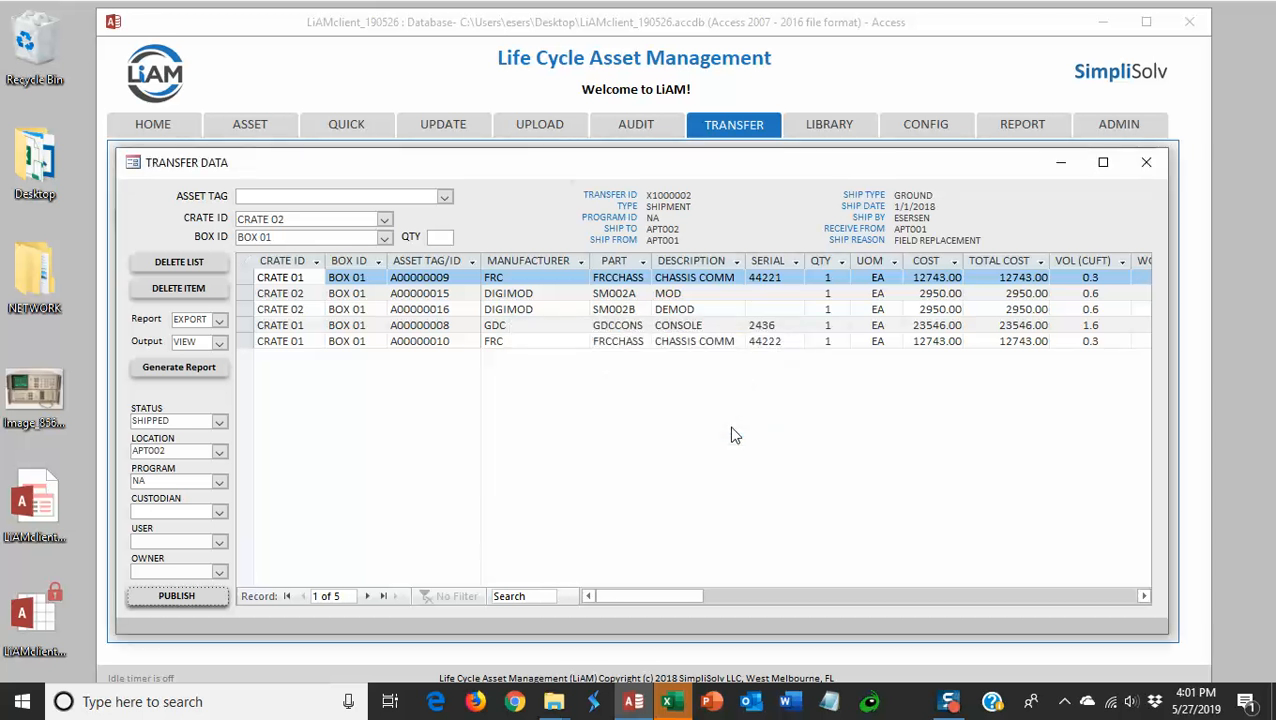
left_click(251, 128)
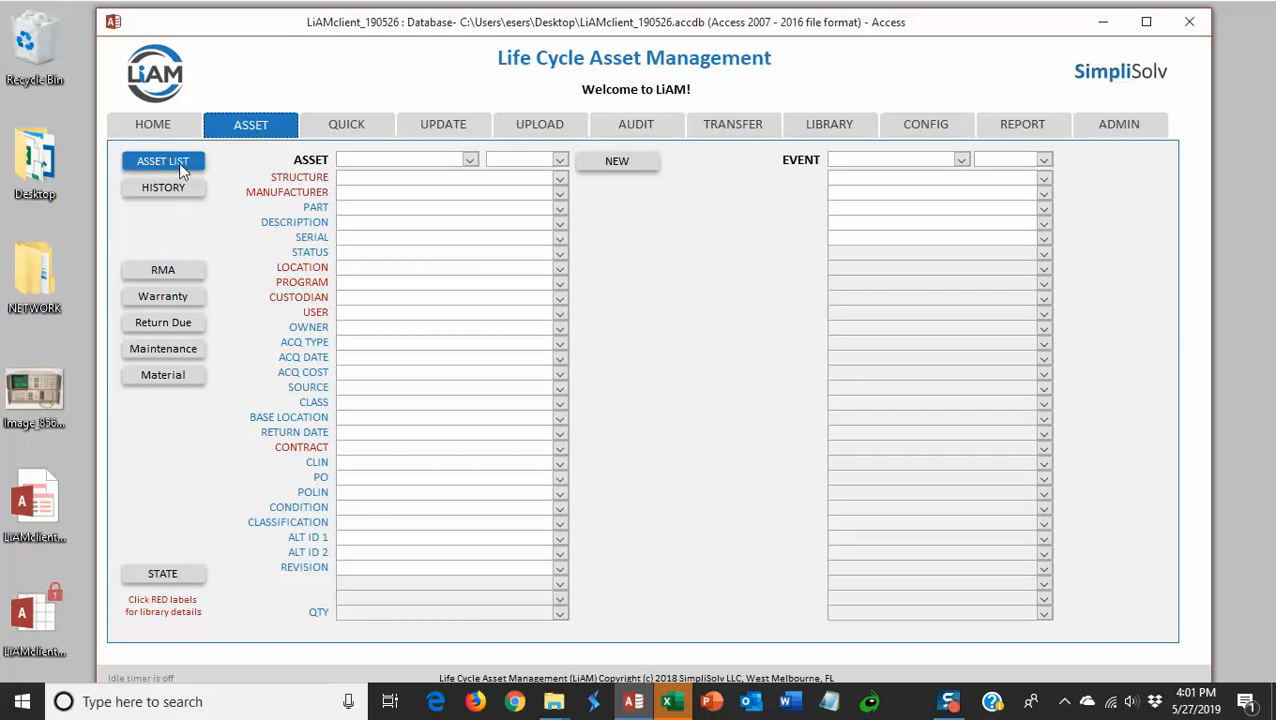
Check record A00000009 in the full asset list, return to TRANSFER, and minimize LiAM.
left_click(157, 165)
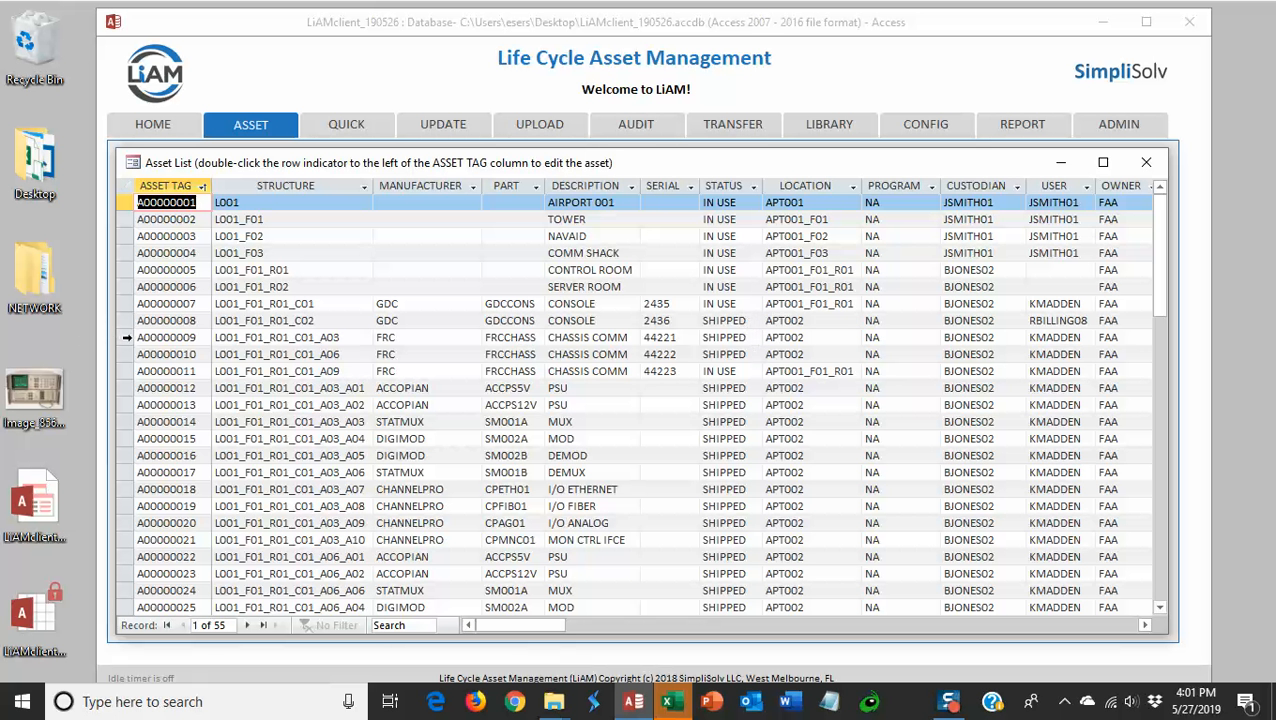
left_click(124, 337)
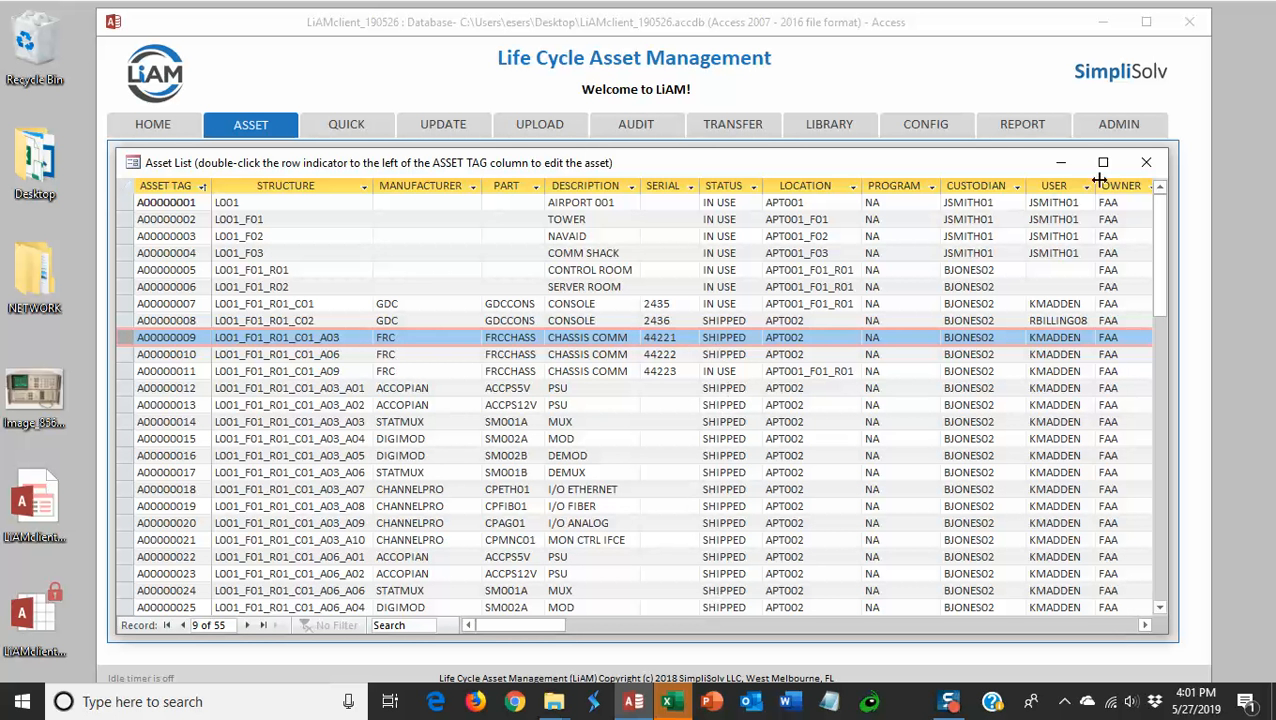
left_click(1146, 162)
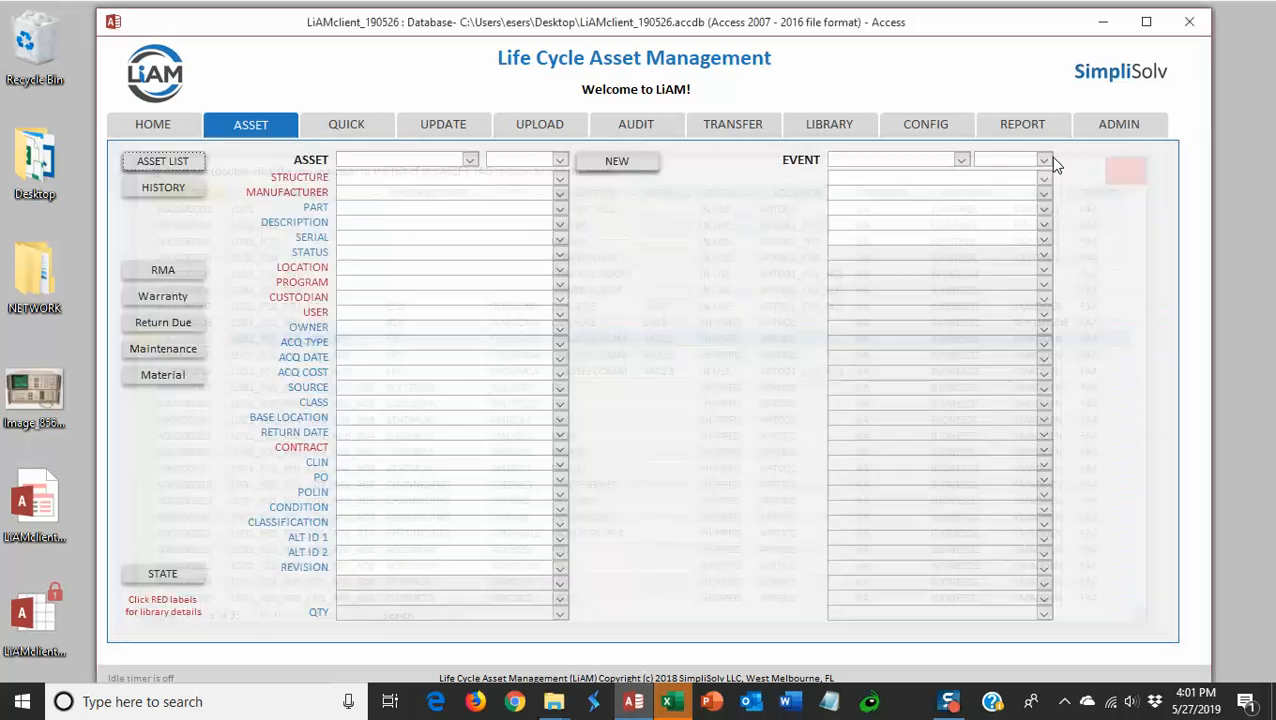
left_click(736, 125)
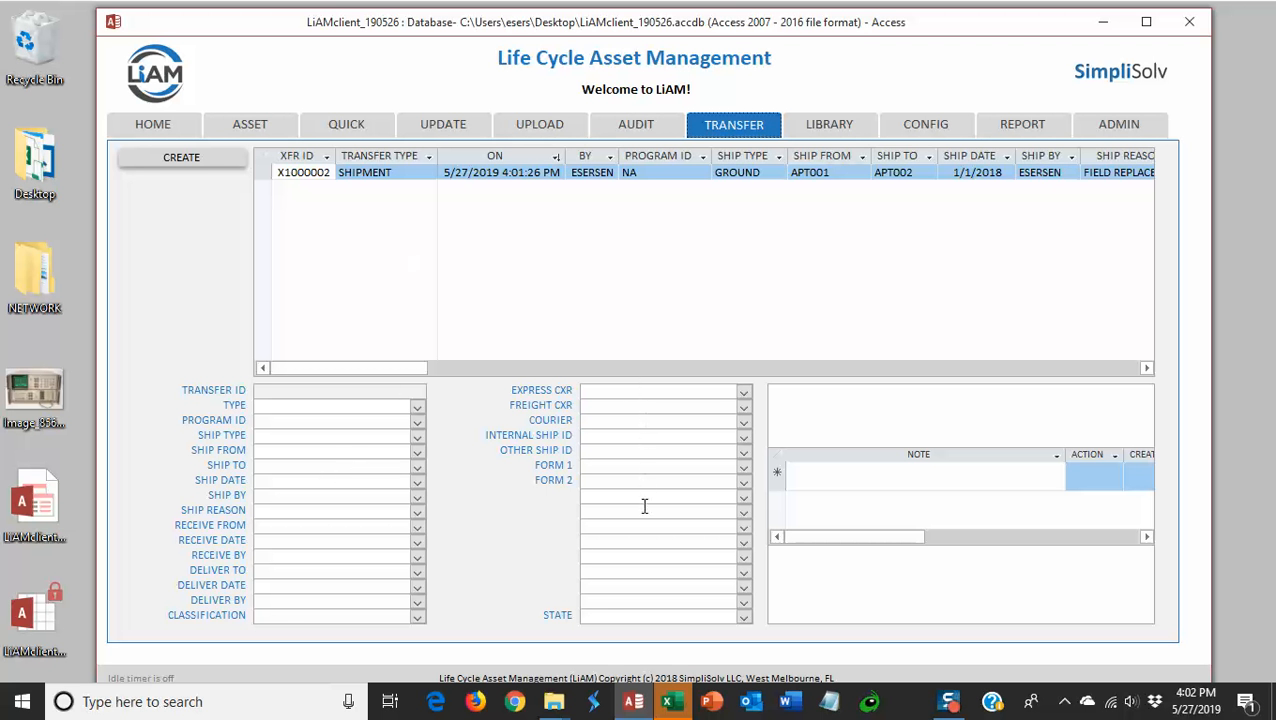
left_click(1102, 21)
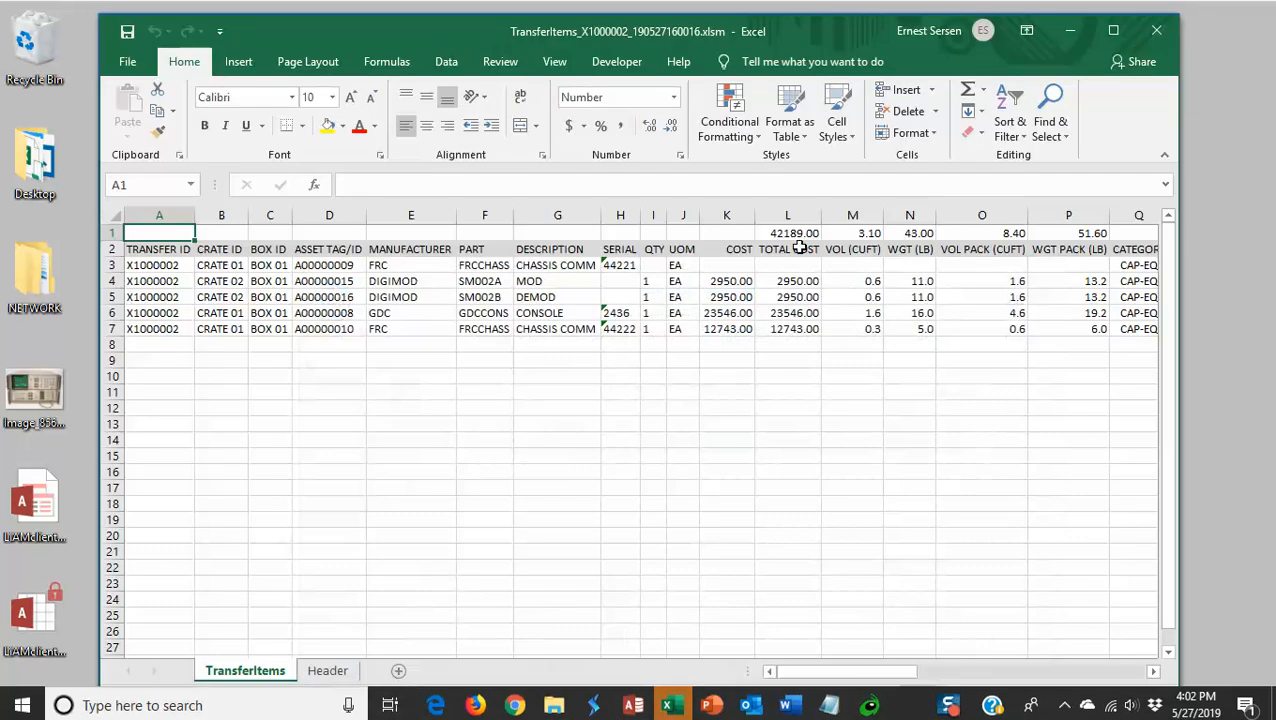
Minimize the TransferItems Excel workbook to reveal the LiAM Video Resource Library slide.
left_click(1073, 32)
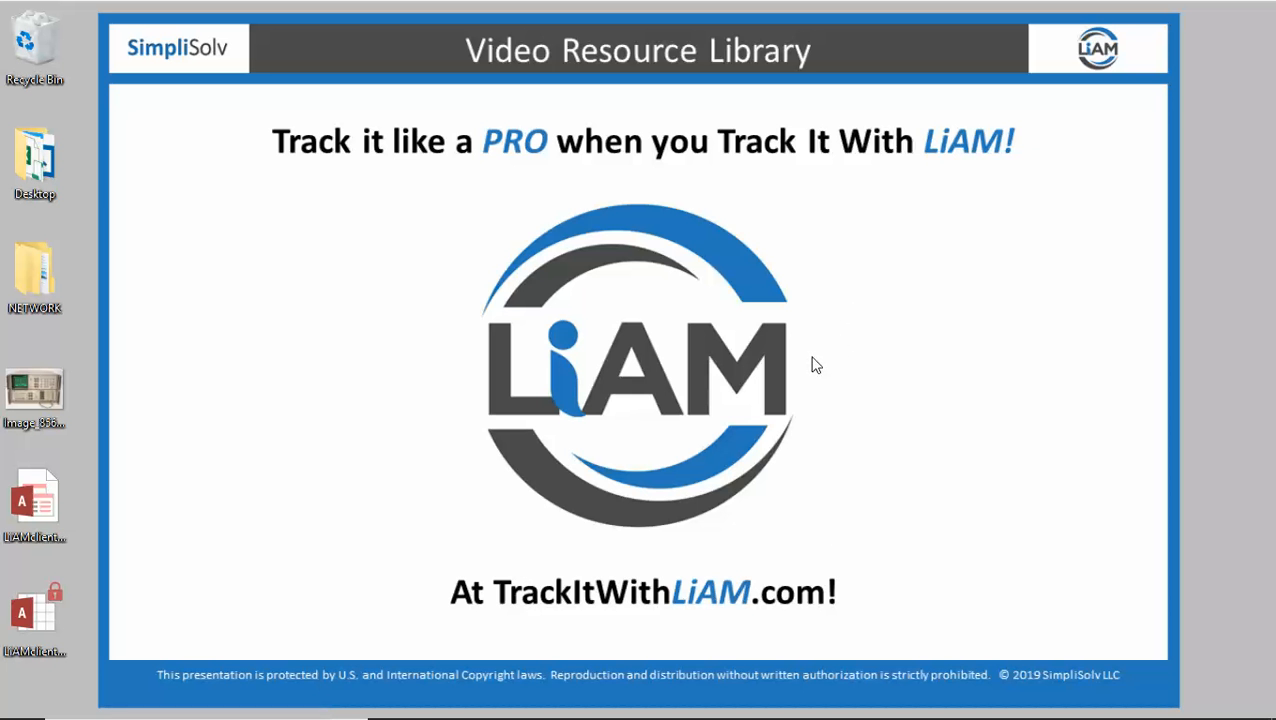
mouse_move(830, 712)
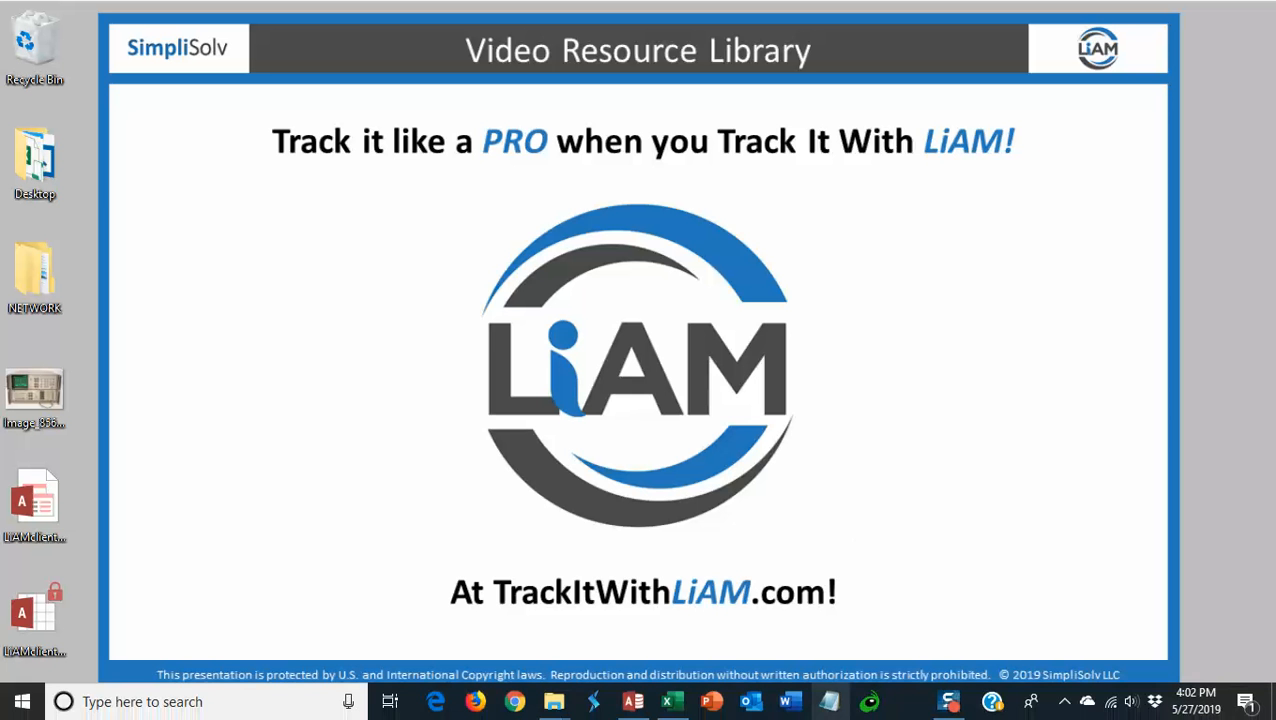